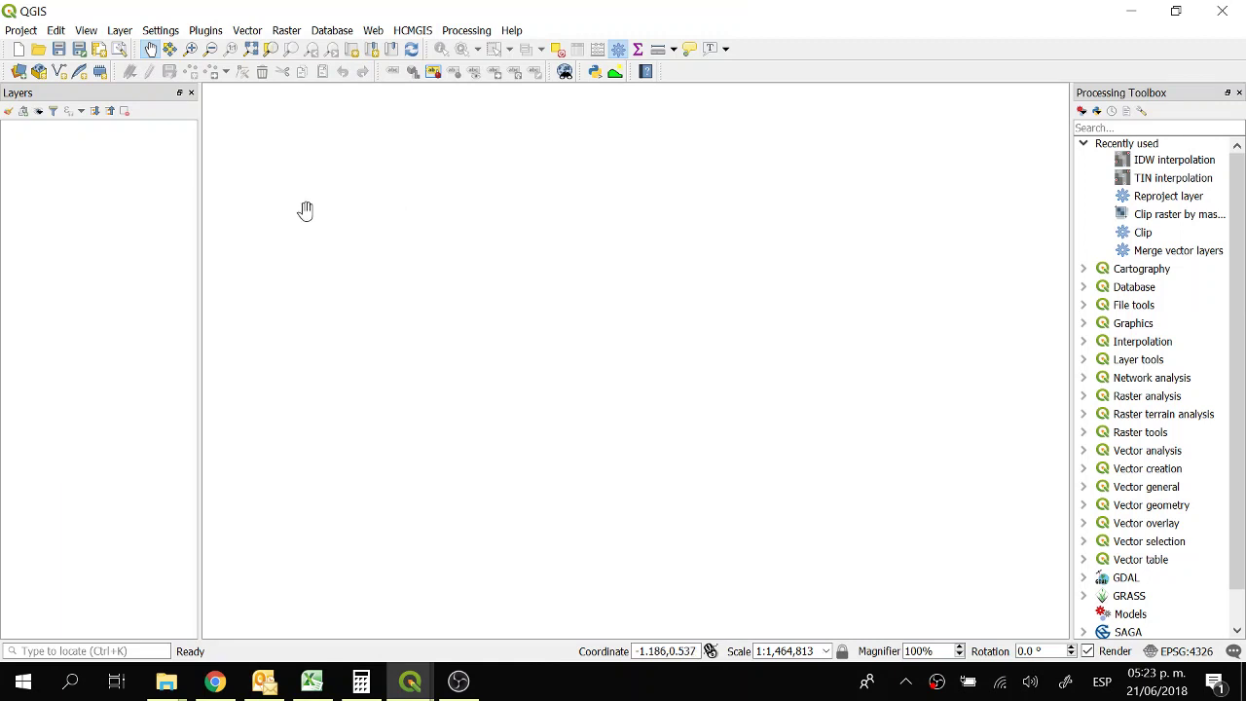
- Open the Layer menu to reach the Add Layer options
{"action": "left_click", "coordinate": [119, 30]}
- Add the EC.shp point shapefile from the Data folder as a vector layer
{"action": "mouse_move", "coordinate": [164, 95]}
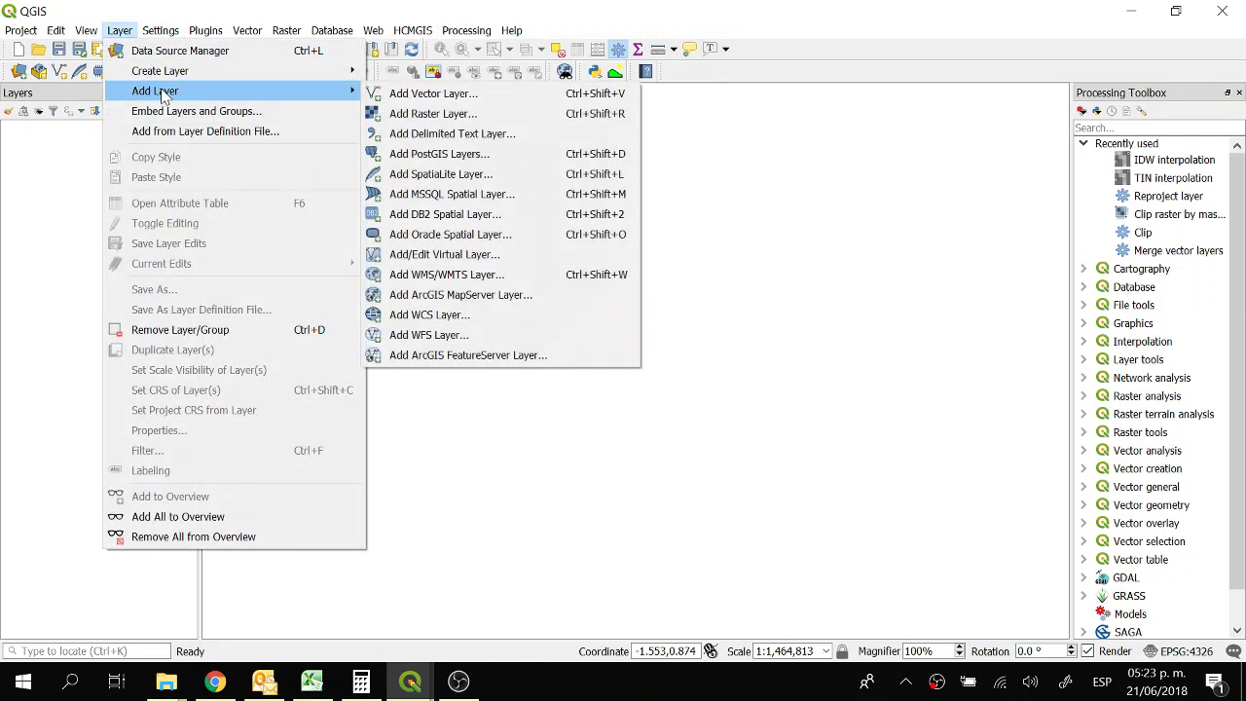
{"action": "left_click", "coordinate": [409, 94]}
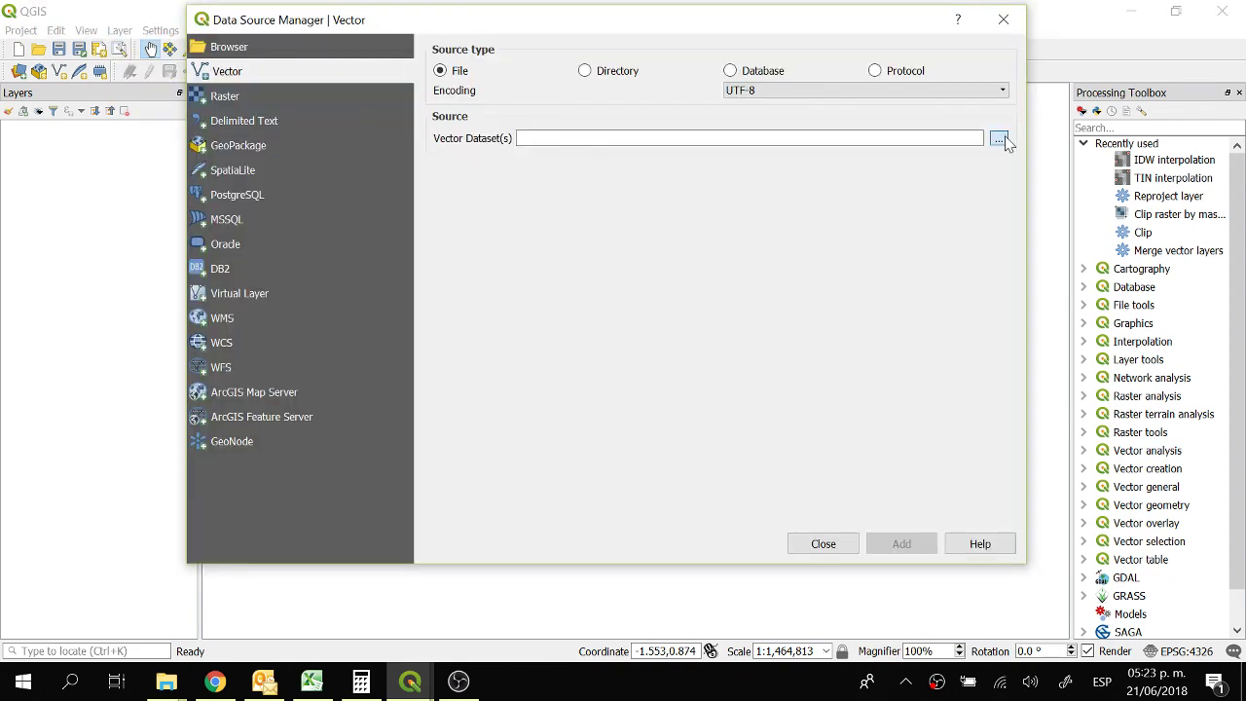
{"action": "left_click", "coordinate": [998, 139]}
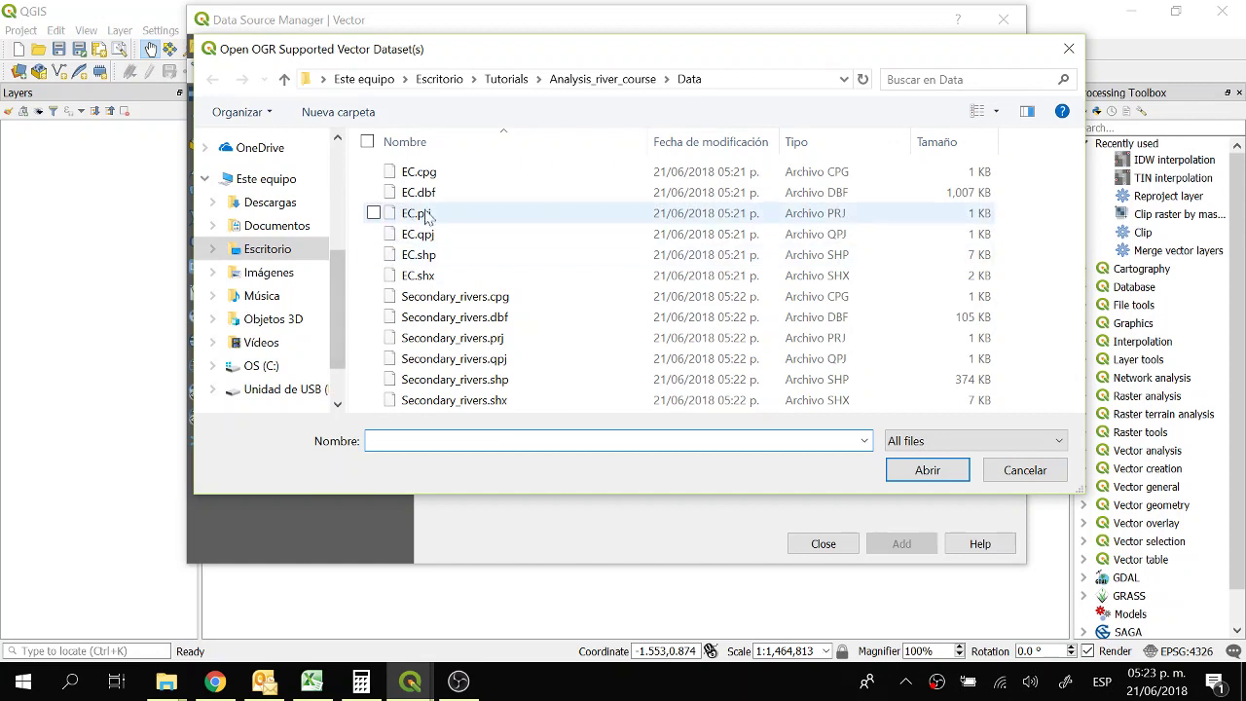
{"action": "left_click", "coordinate": [514, 259]}
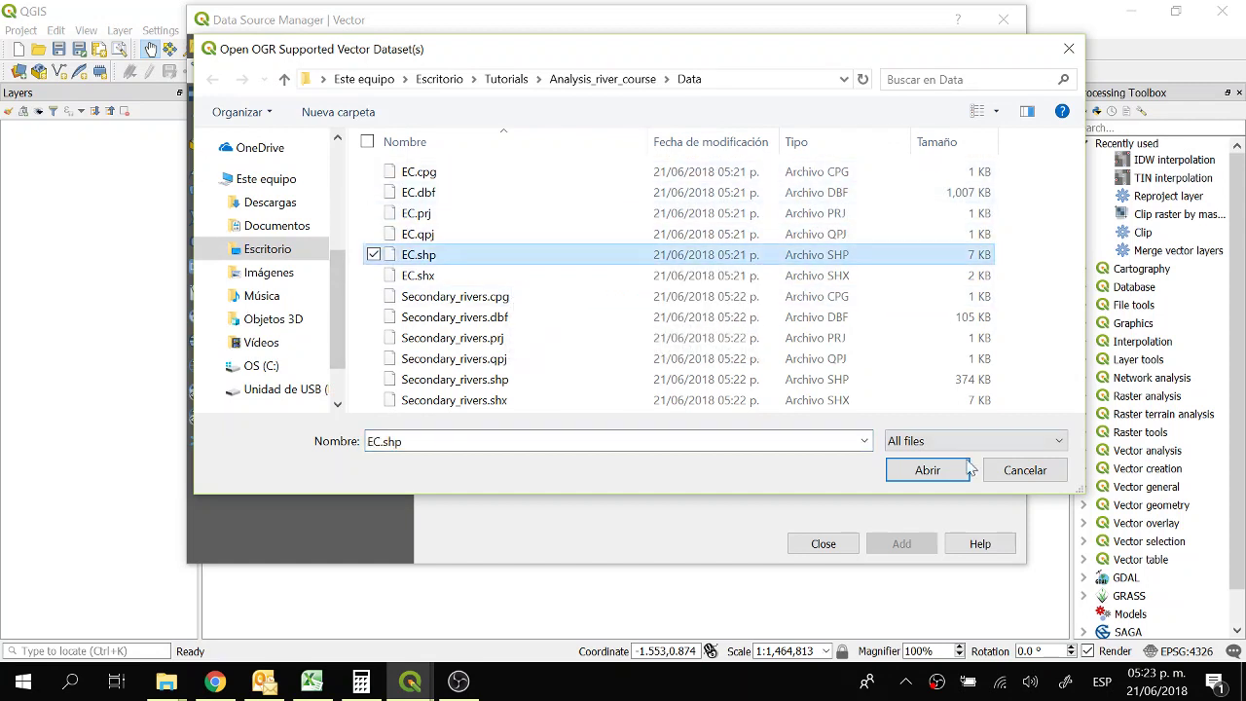
{"action": "left_click", "coordinate": [926, 475]}
{"action": "left_click", "coordinate": [898, 542]}
- Add the Secondary_rivers.shp line shapefile as a second vector layer
{"action": "left_click", "coordinate": [999, 139]}
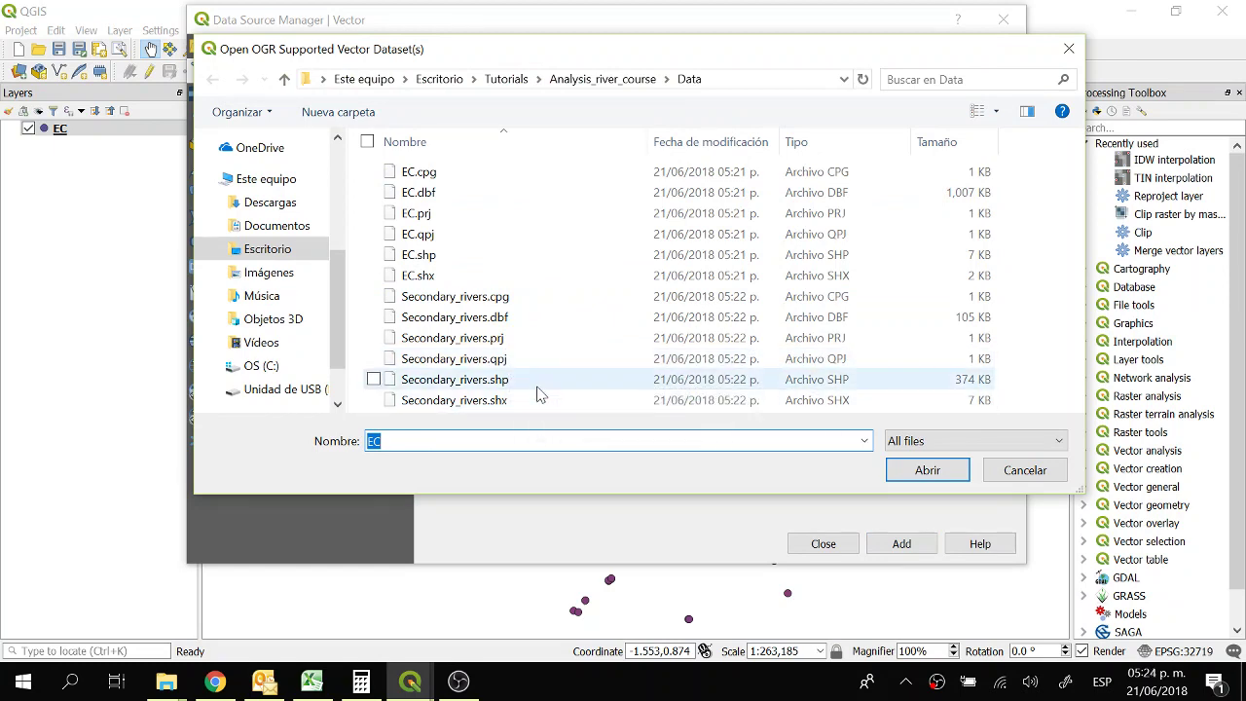
{"action": "left_click", "coordinate": [535, 386]}
{"action": "left_click", "coordinate": [928, 469]}
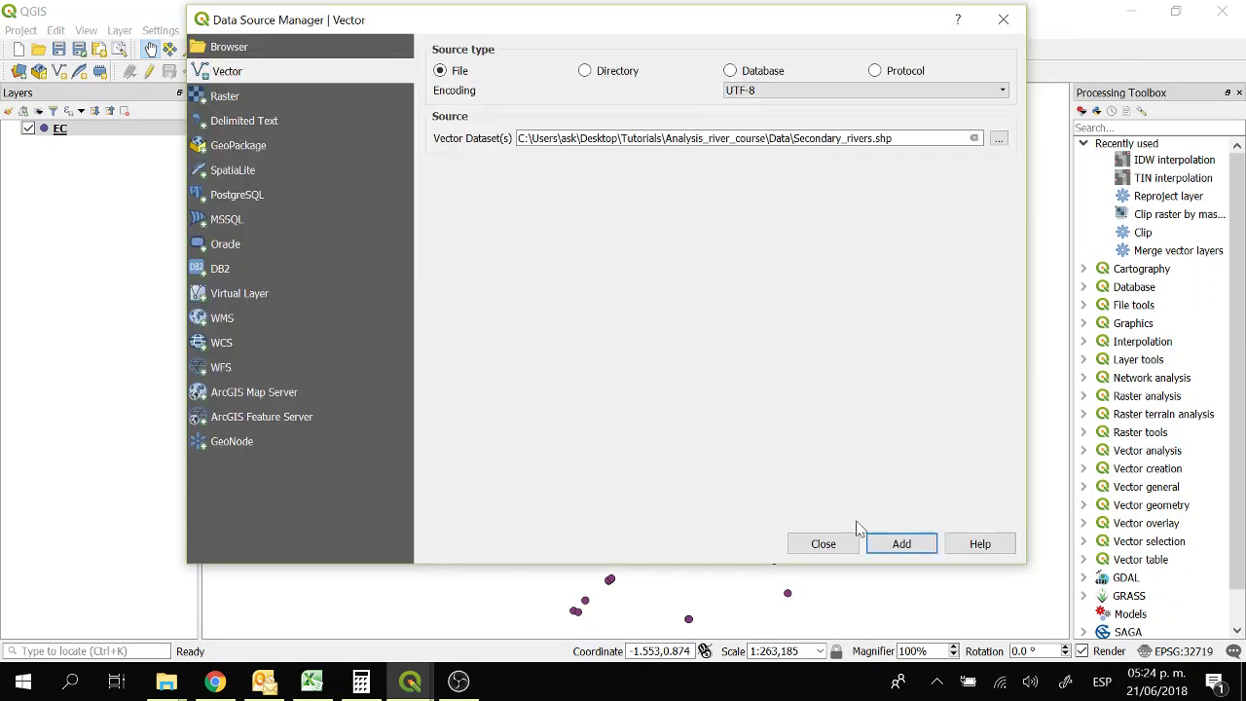
{"action": "left_click", "coordinate": [901, 543]}
{"action": "left_click", "coordinate": [823, 543]}
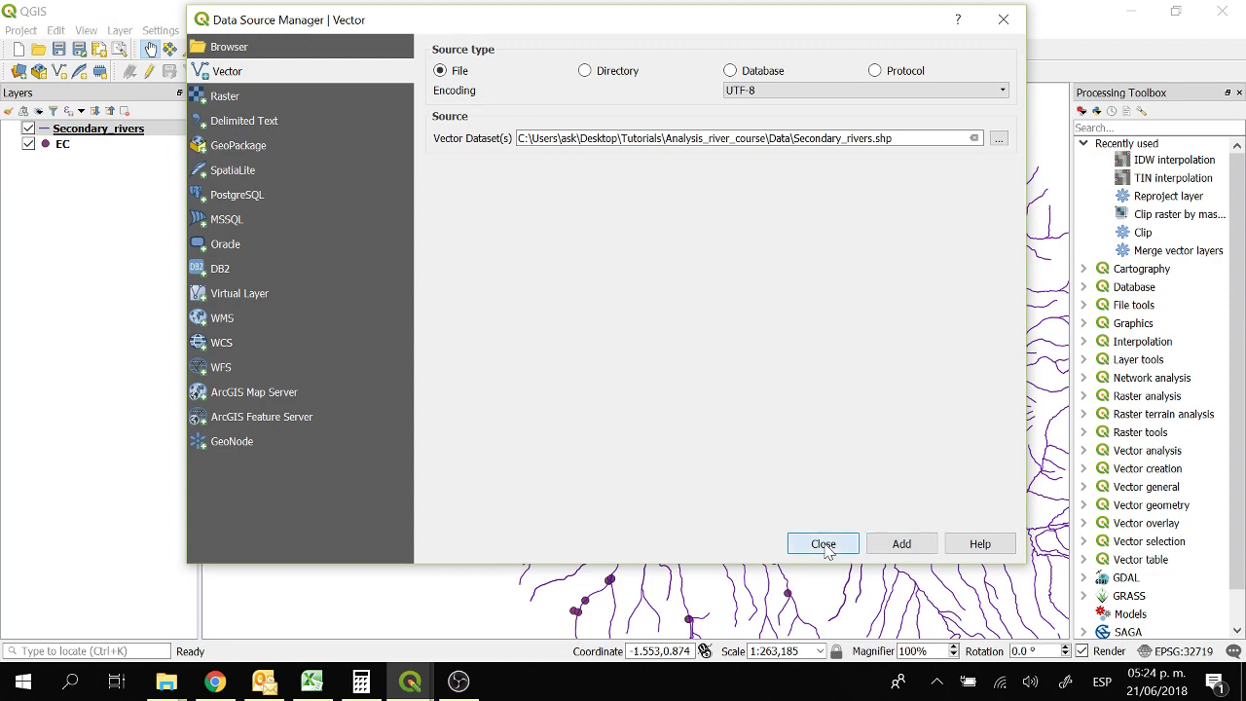
- Zoom in, make EC the current layer and pan to frame the sample points
{"action": "scroll", "coordinate": [687, 336], "scroll_direction": "up", "scroll_amount": 1}
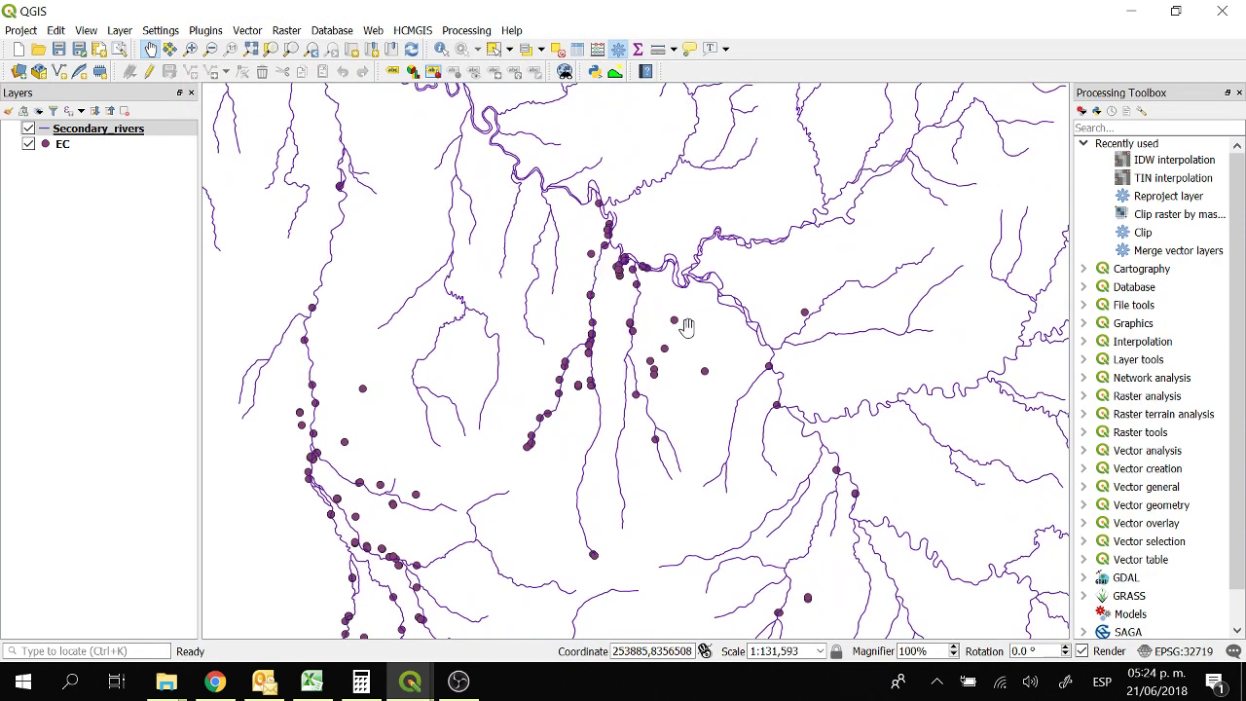
{"action": "left_click", "coordinate": [100, 146]}
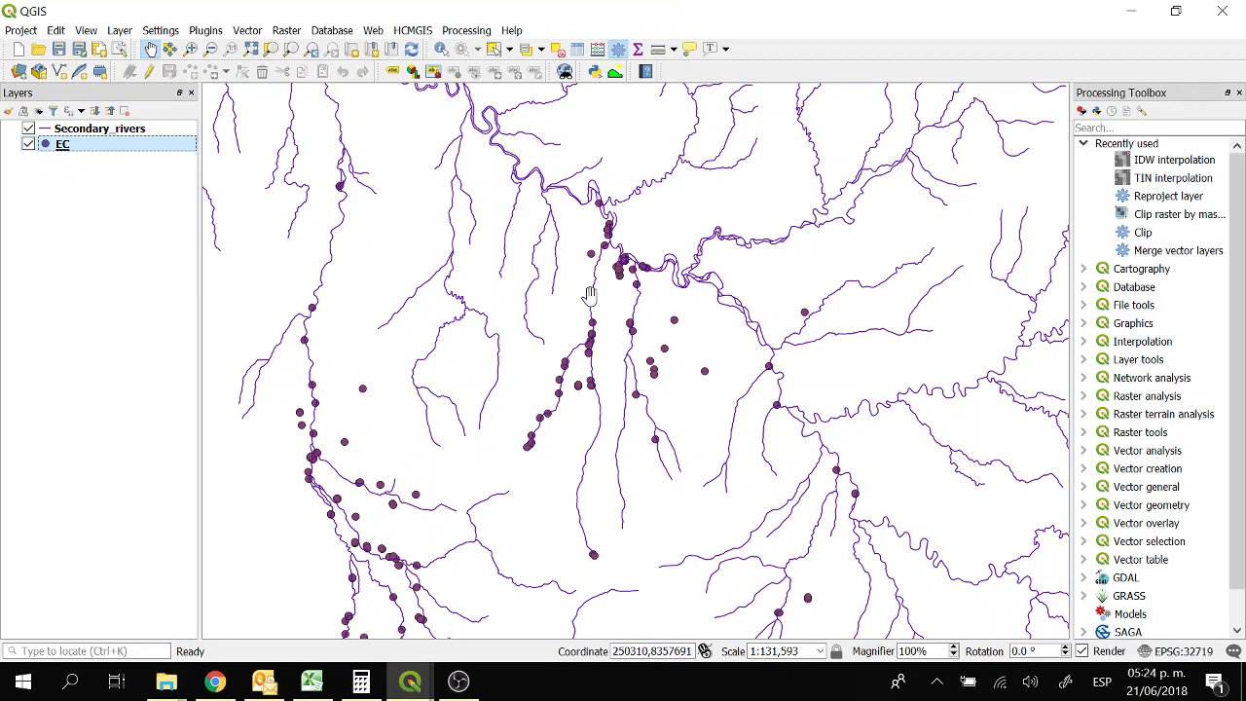
{"action": "left_click_drag", "start_coordinate": [666, 344], "coordinate": [652, 288]}
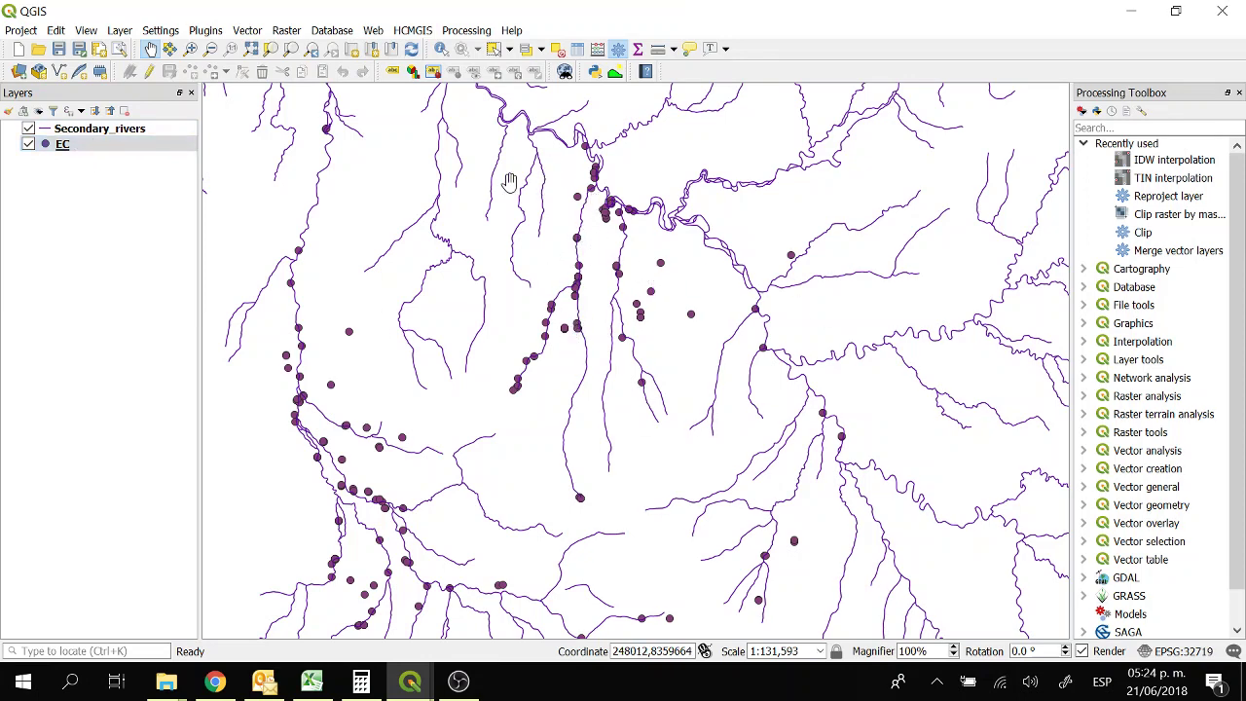
{"action": "right_click", "coordinate": [63, 146]}
- Switch the EC layer to Graduated symbology on the CondElect field and classify it
{"action": "left_click", "coordinate": [141, 467]}
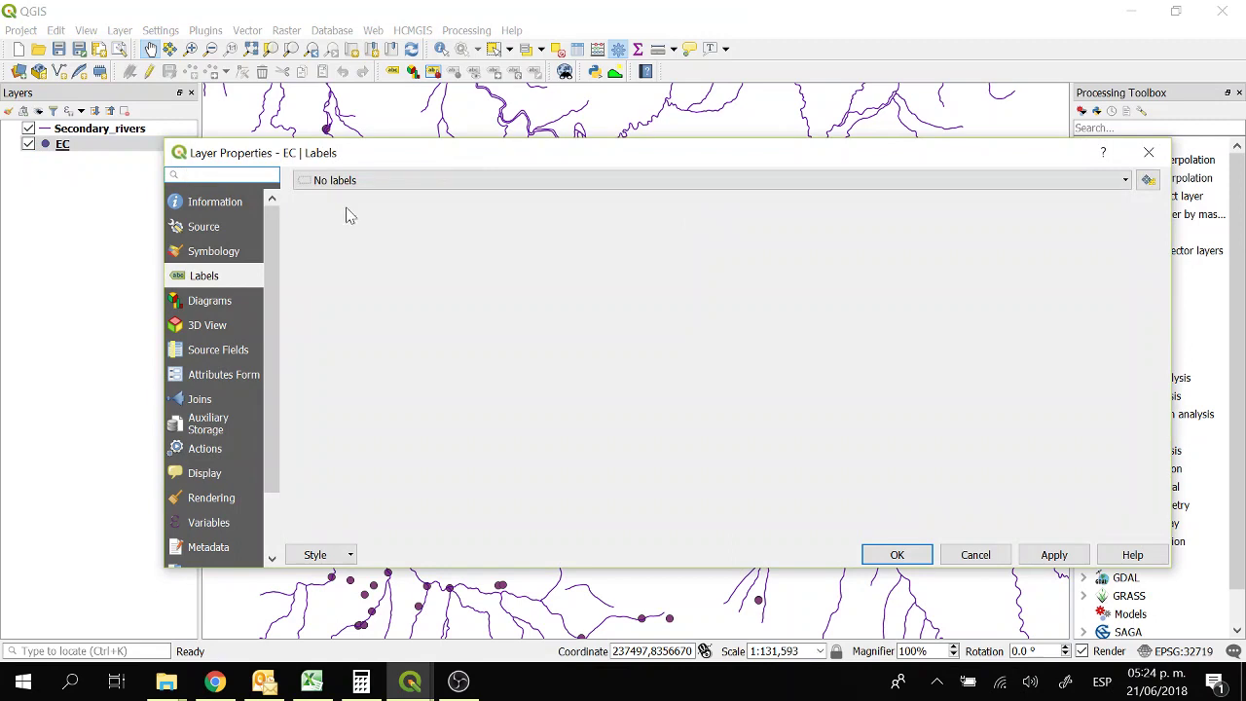
{"action": "left_click", "coordinate": [230, 256]}
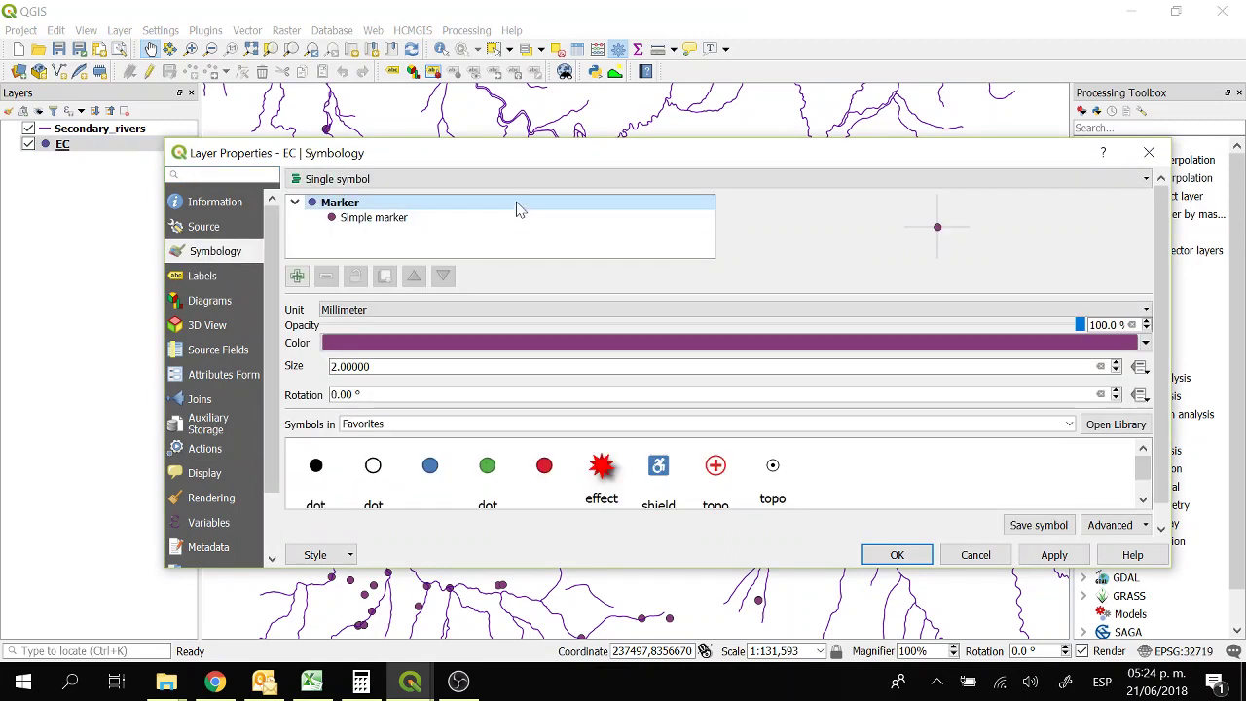
{"action": "left_click", "coordinate": [519, 183]}
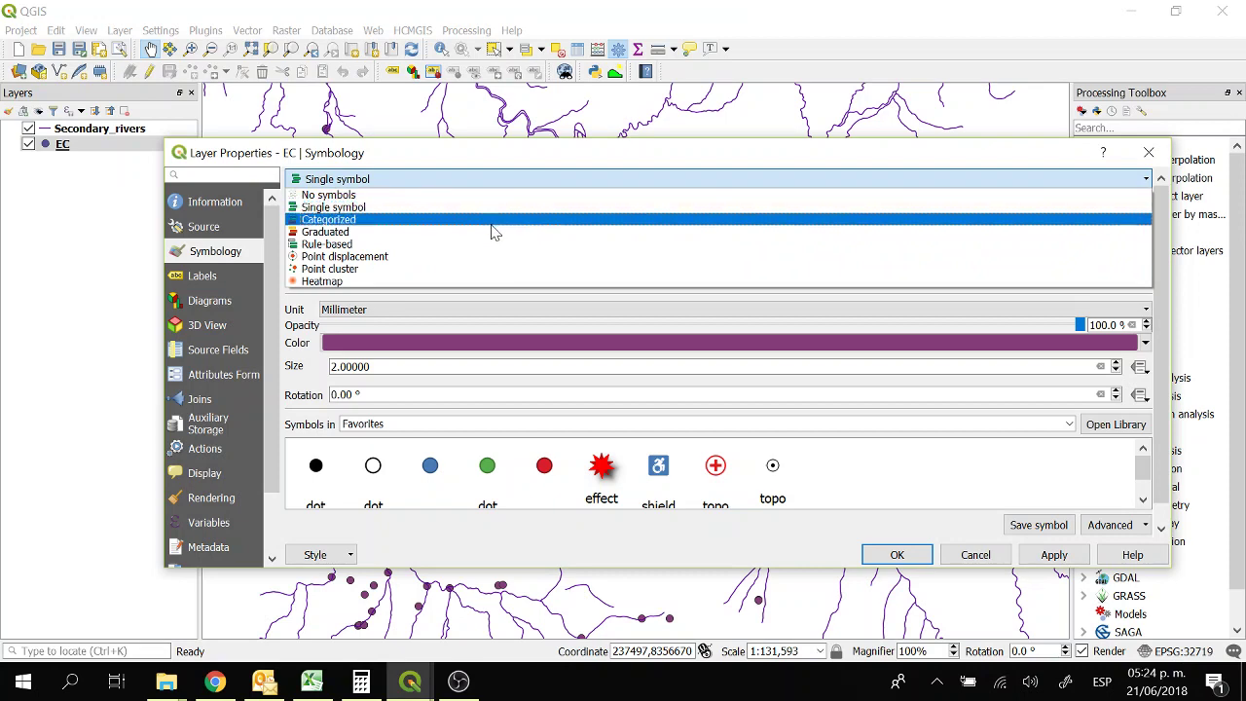
{"action": "left_click", "coordinate": [491, 226]}
{"action": "left_click", "coordinate": [492, 184]}
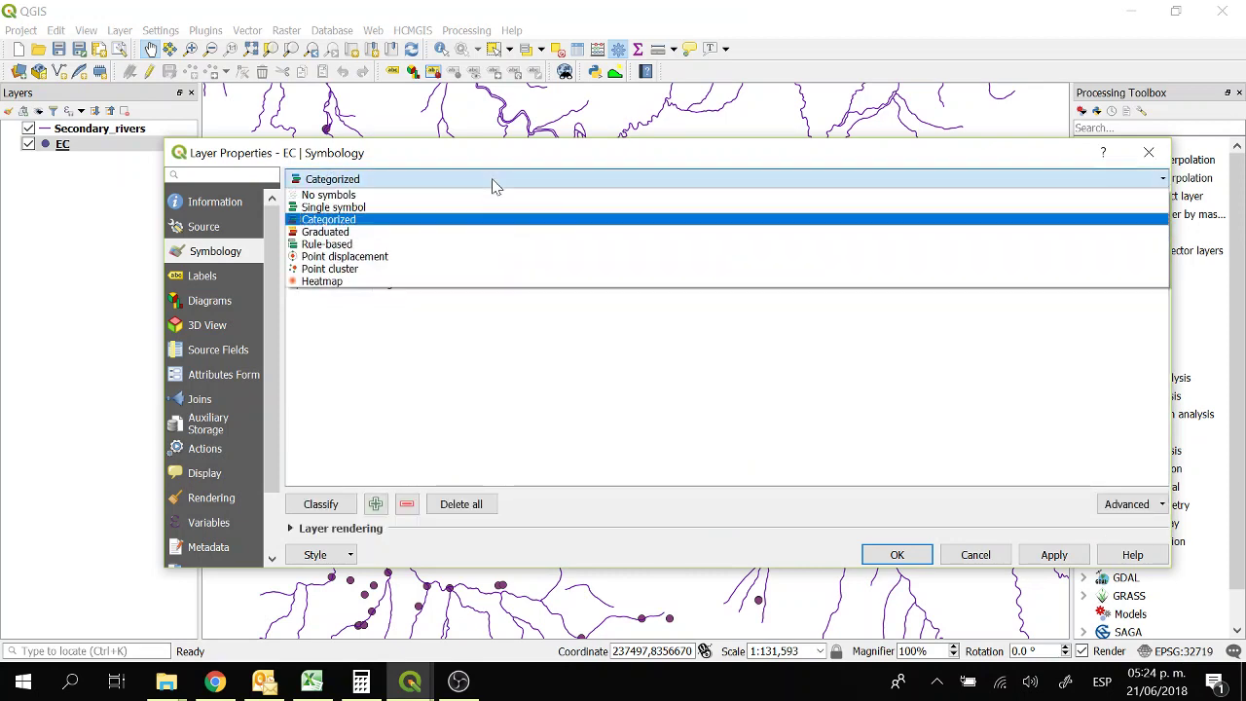
{"action": "left_click", "coordinate": [472, 234]}
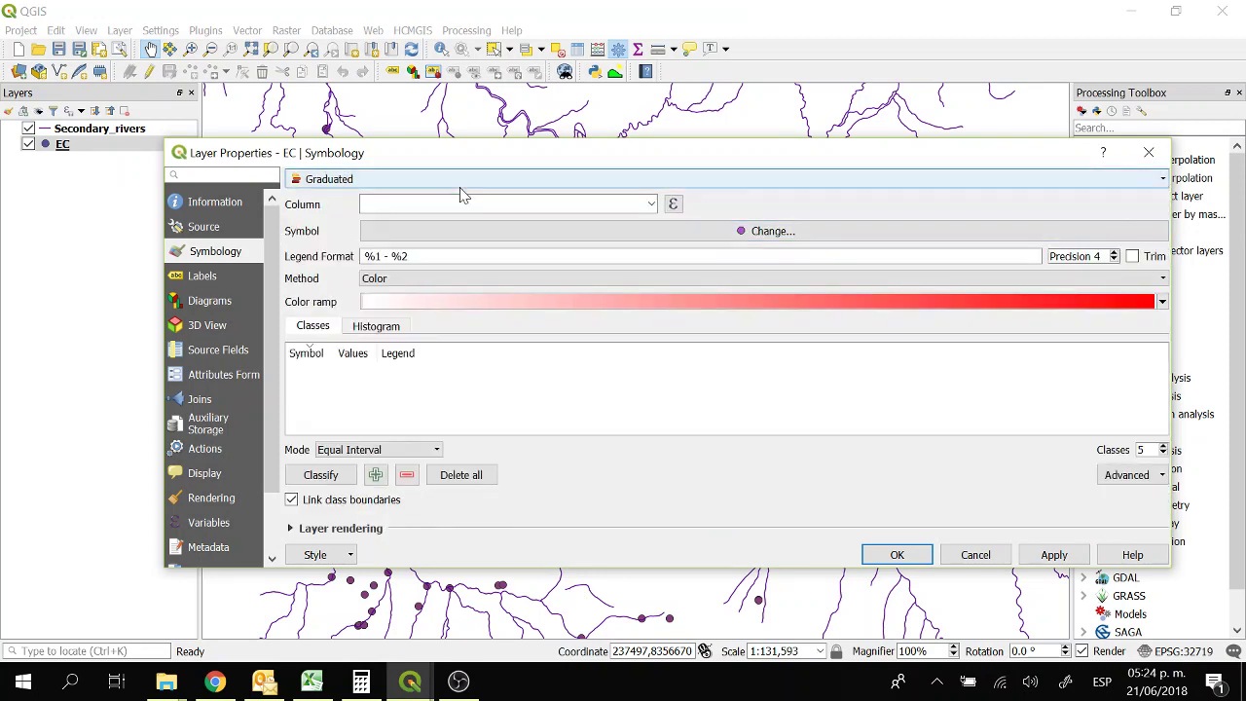
{"action": "left_click", "coordinate": [653, 205]}
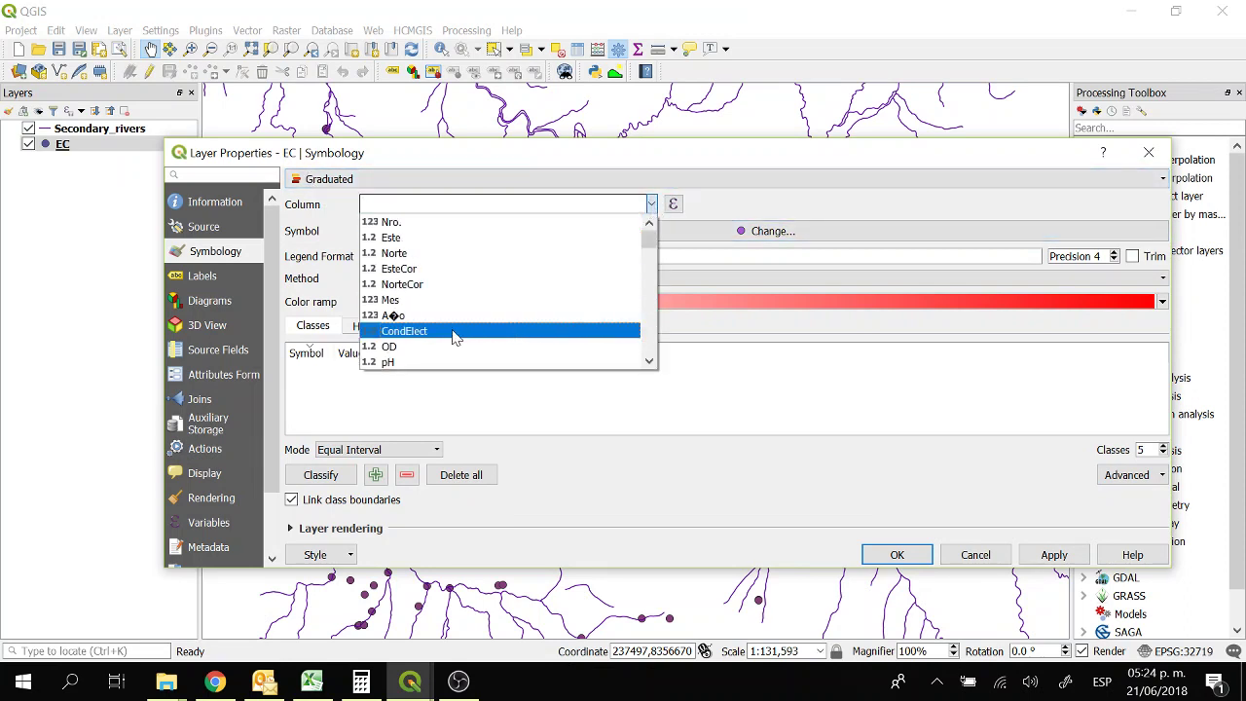
{"action": "left_click", "coordinate": [420, 332]}
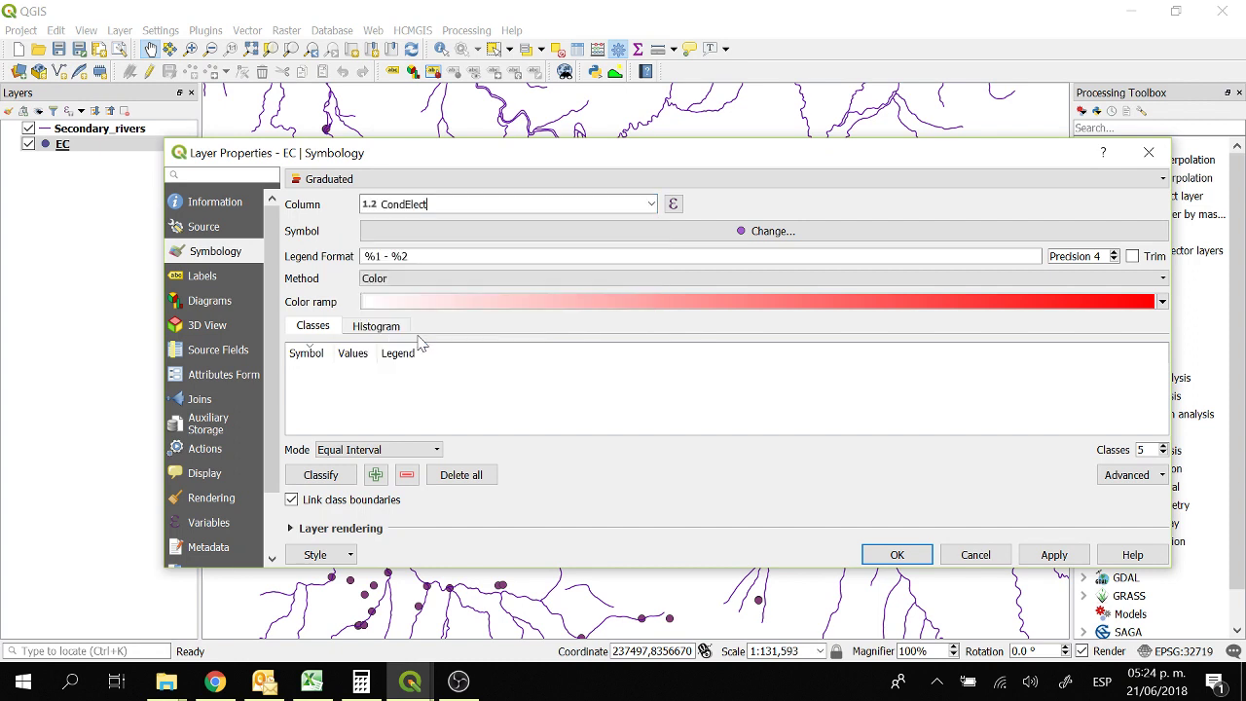
{"action": "left_click", "coordinate": [336, 476]}
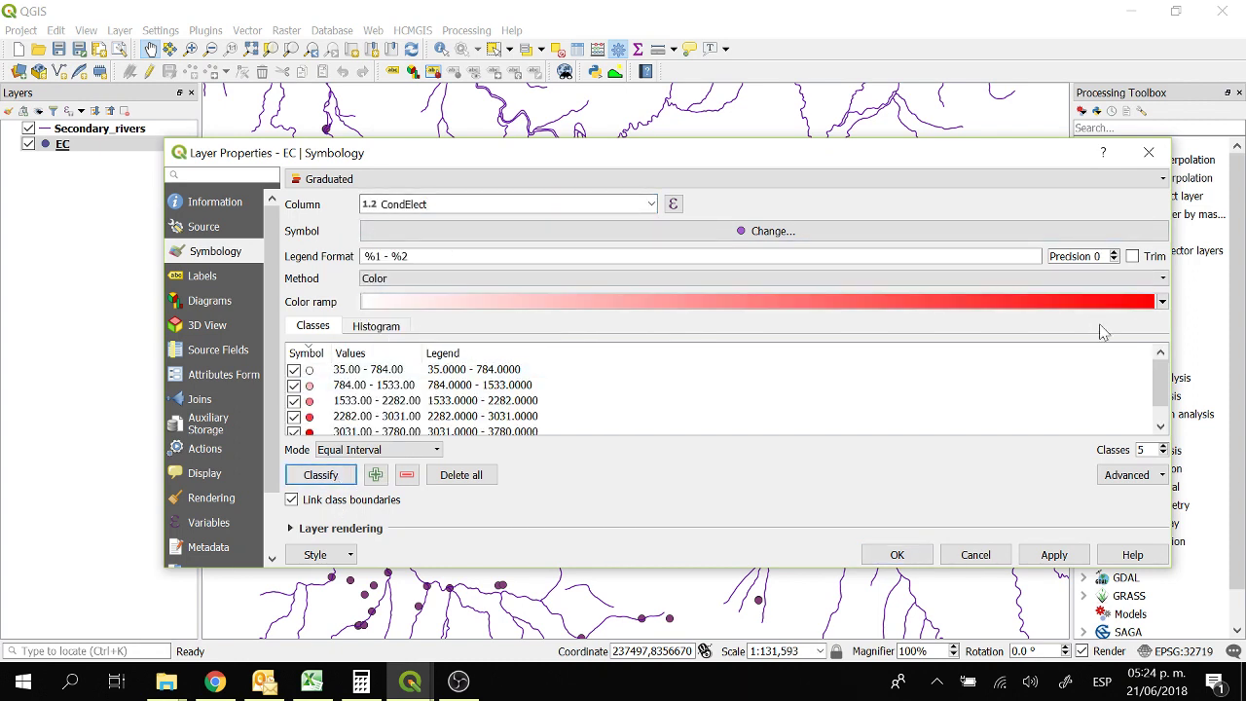
- Apply the Blues ramp with five Quantile (Equal Count) classes from 35 to 3780
{"action": "left_click", "coordinate": [1161, 302]}
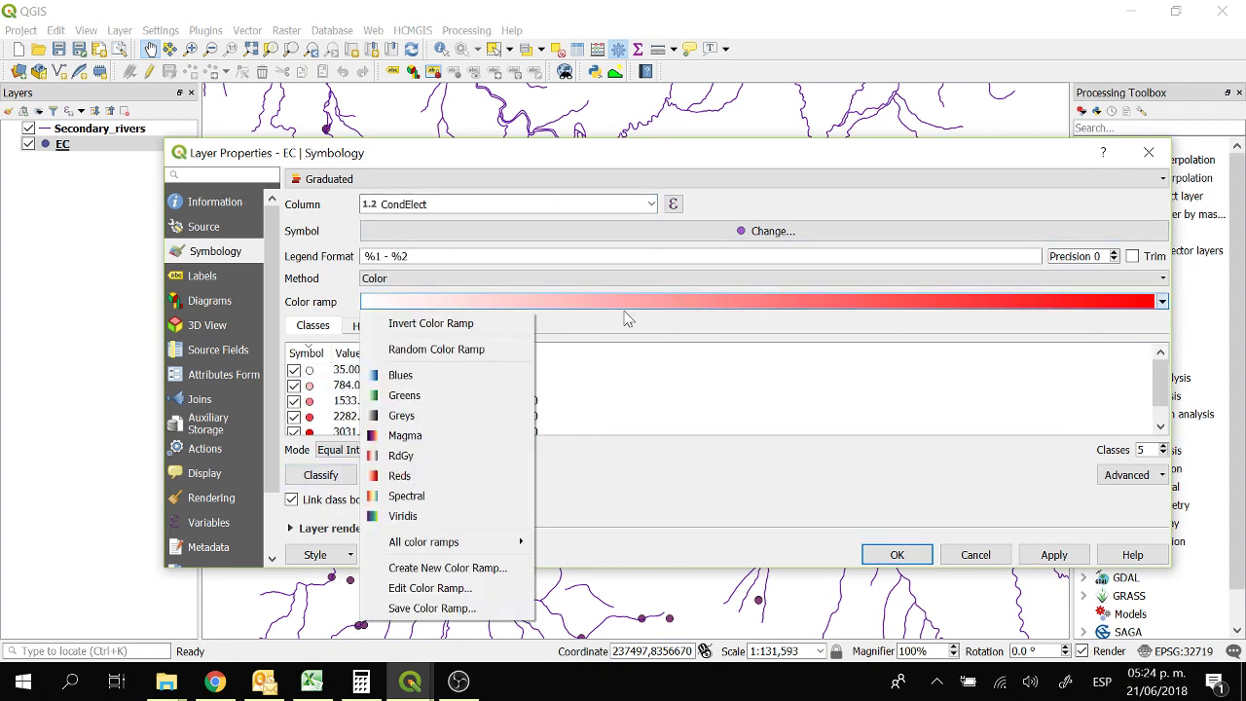
{"action": "left_click", "coordinate": [437, 383]}
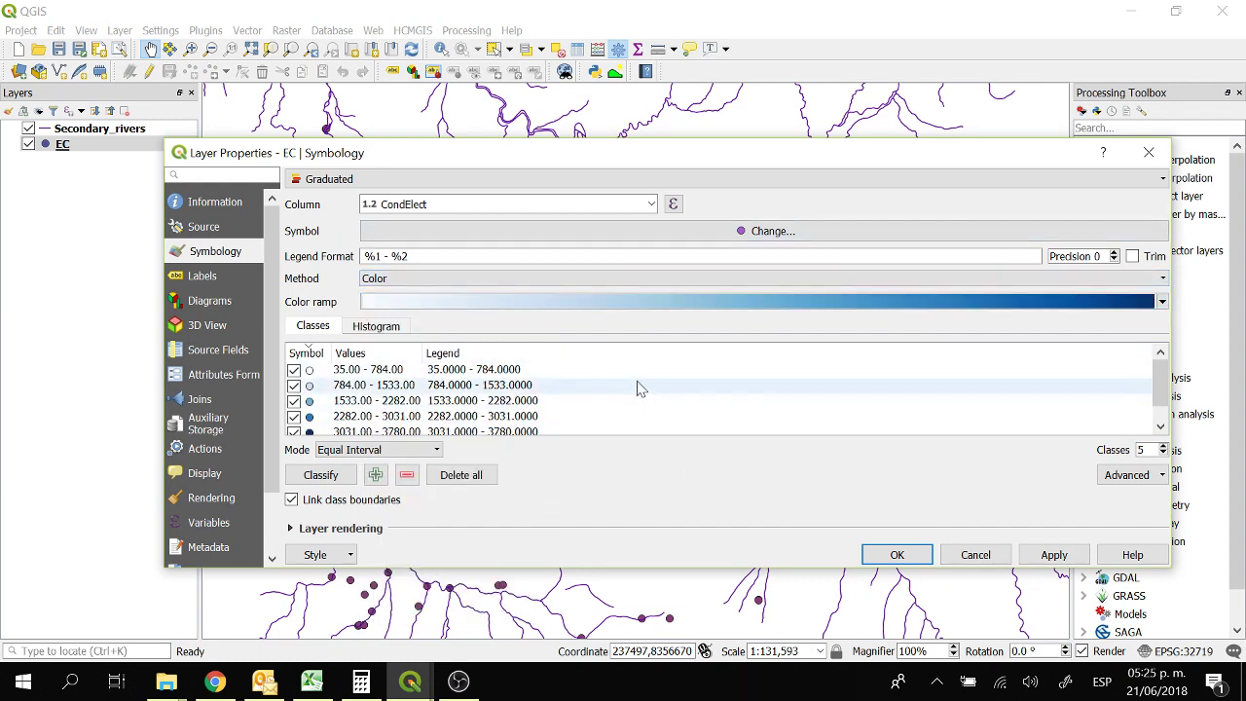
{"action": "left_click_drag", "start_coordinate": [1167, 390], "coordinate": [1167, 402]}
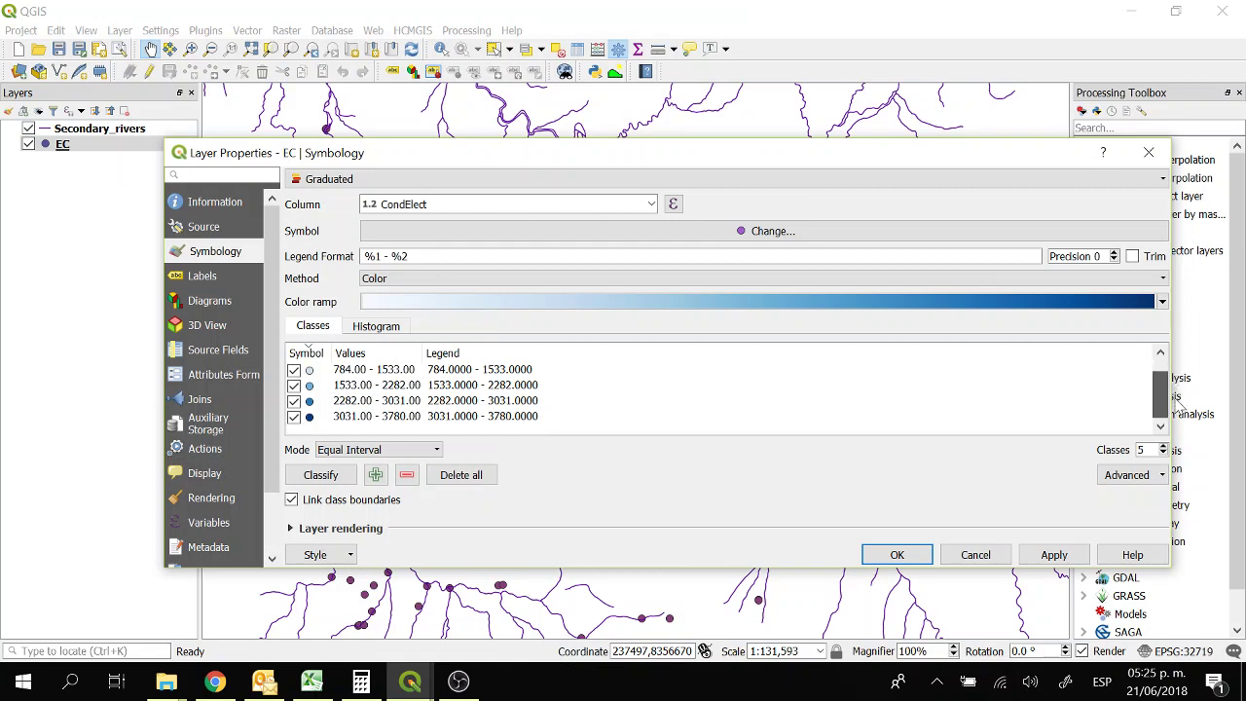
{"action": "left_click", "coordinate": [413, 451]}
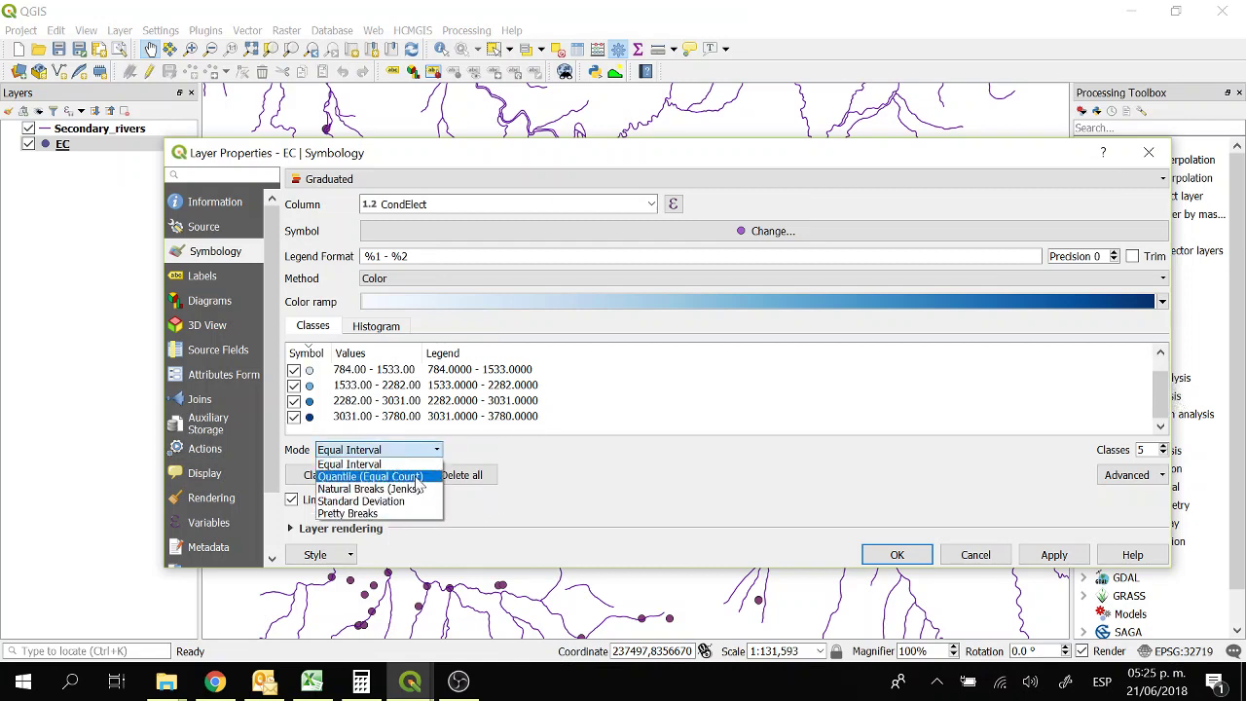
{"action": "left_click", "coordinate": [417, 477]}
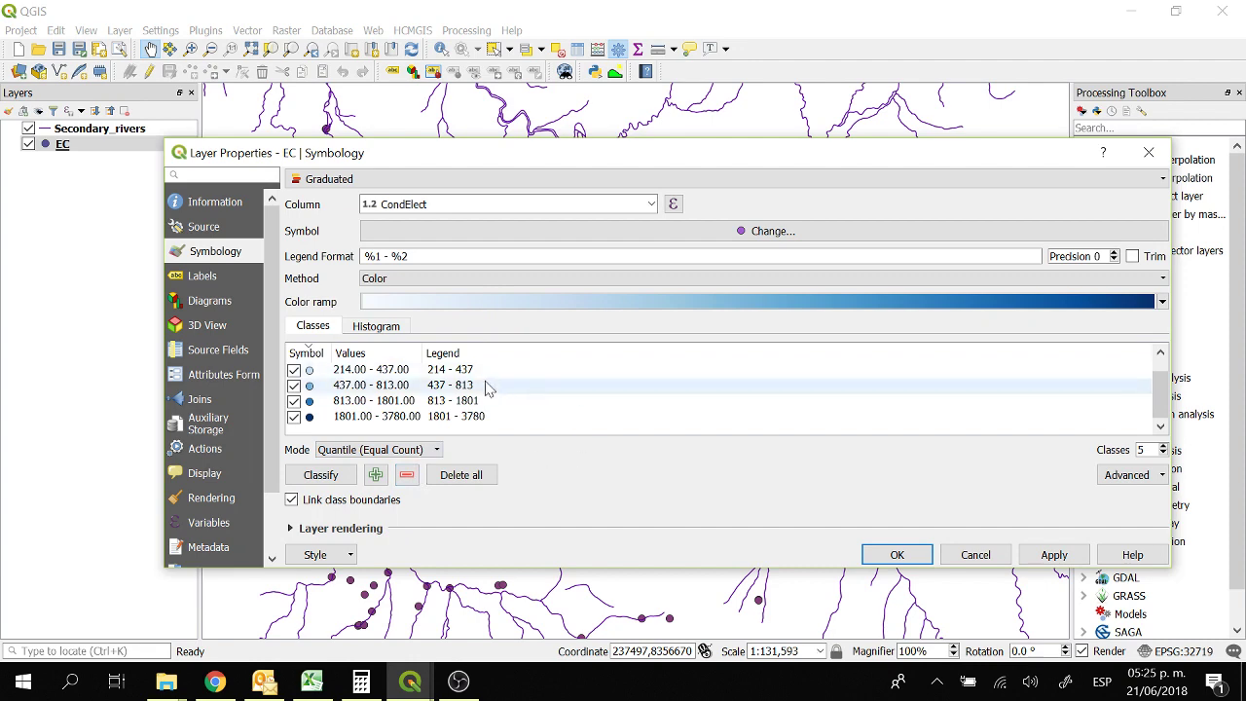
{"action": "left_click", "coordinate": [897, 555]}
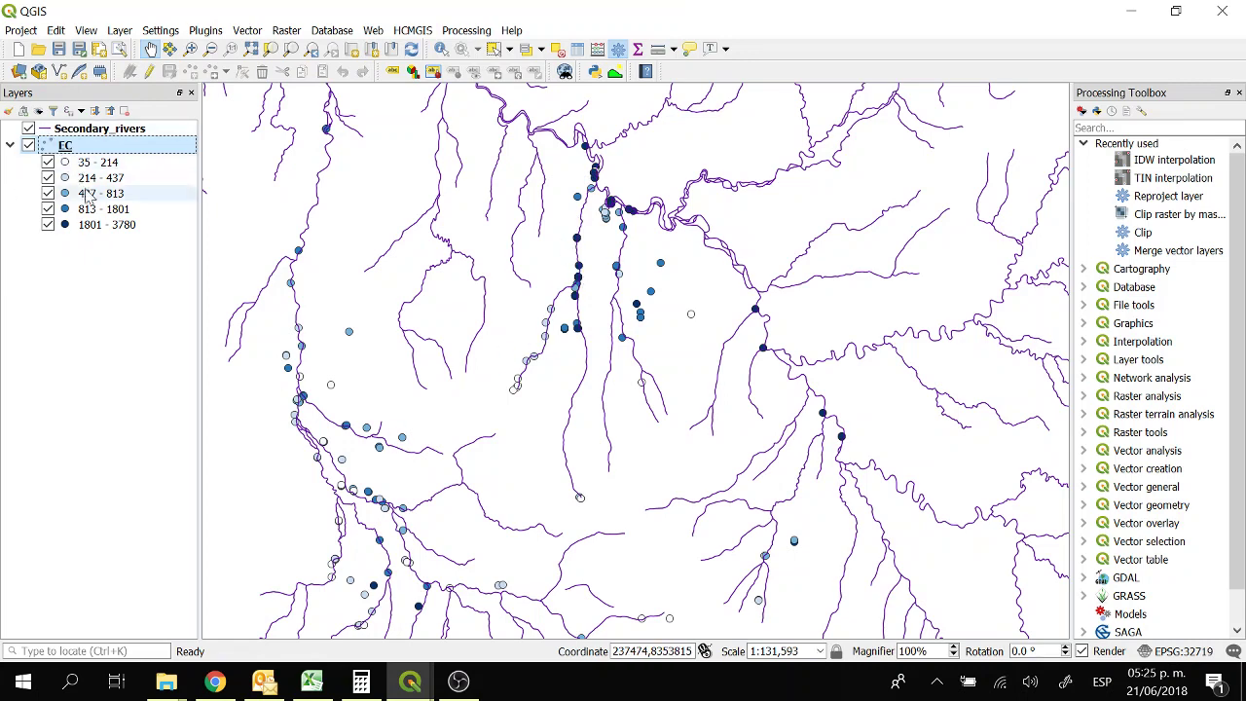
- Style the Secondary_rivers layer with the 'dash blue' favourite line symbol
{"action": "right_click", "coordinate": [77, 134]}
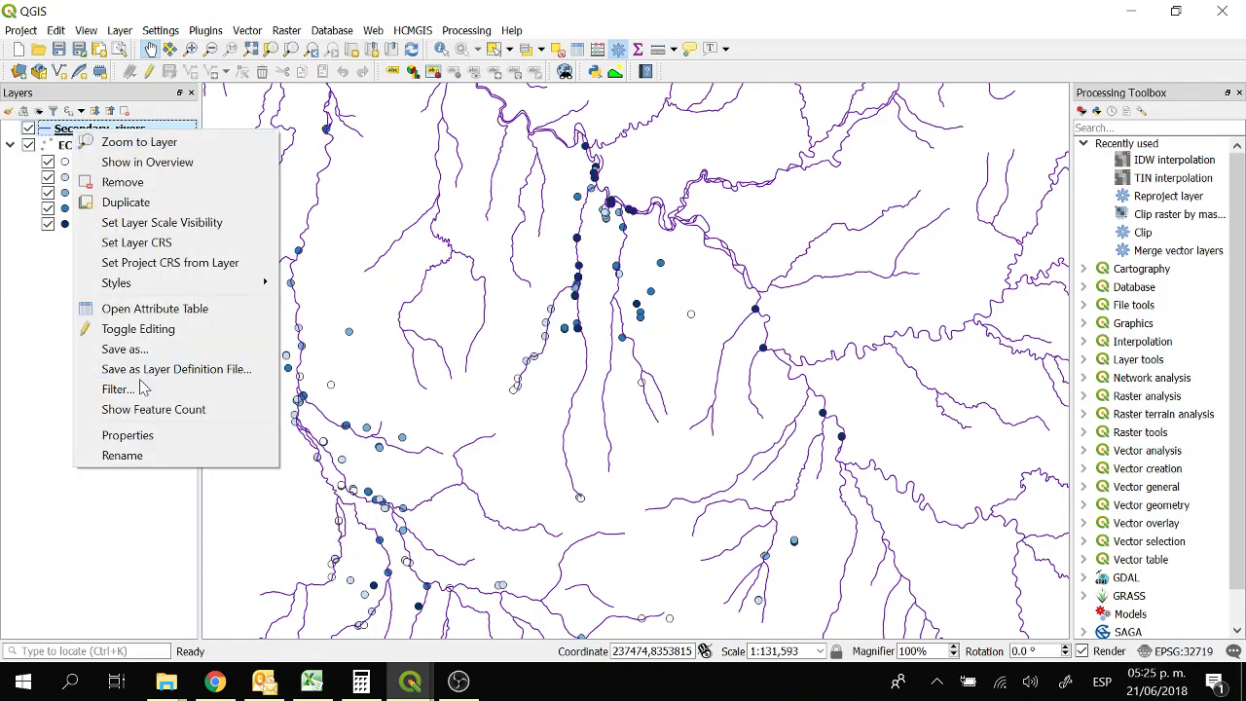
{"action": "left_click", "coordinate": [130, 438]}
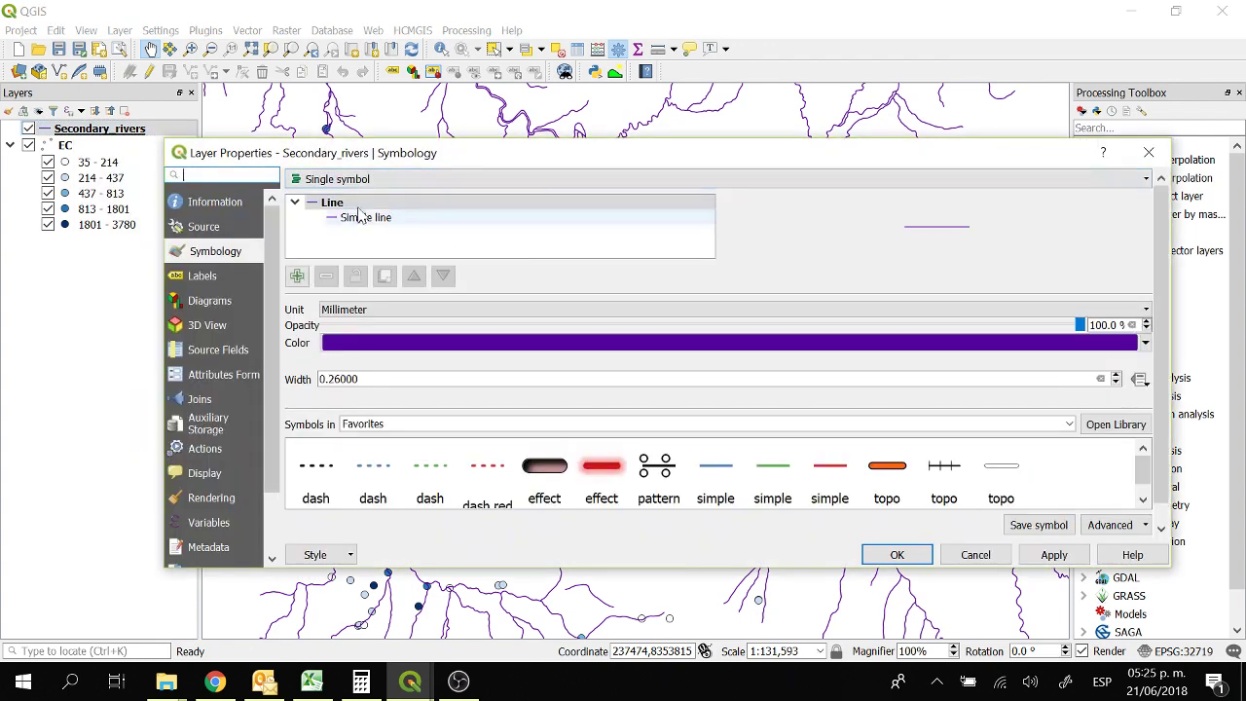
{"action": "left_click", "coordinate": [1144, 501]}
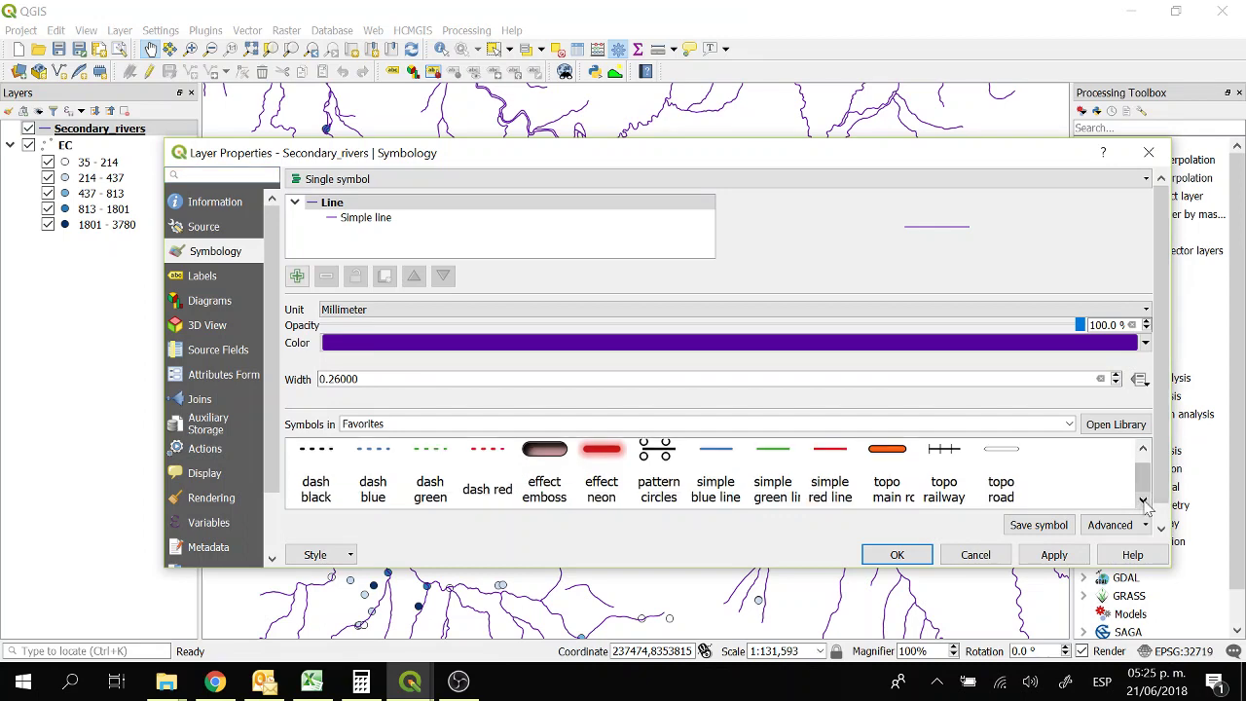
{"action": "left_click", "coordinate": [373, 472]}
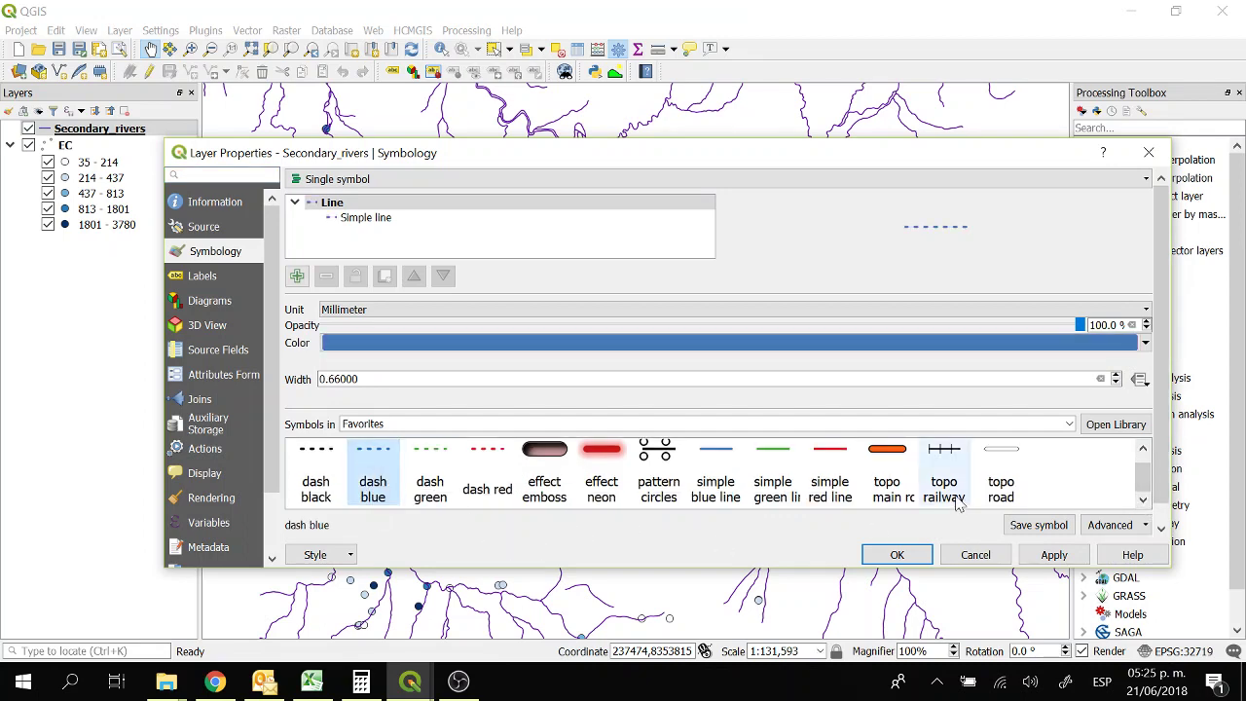
{"action": "left_click", "coordinate": [897, 555]}
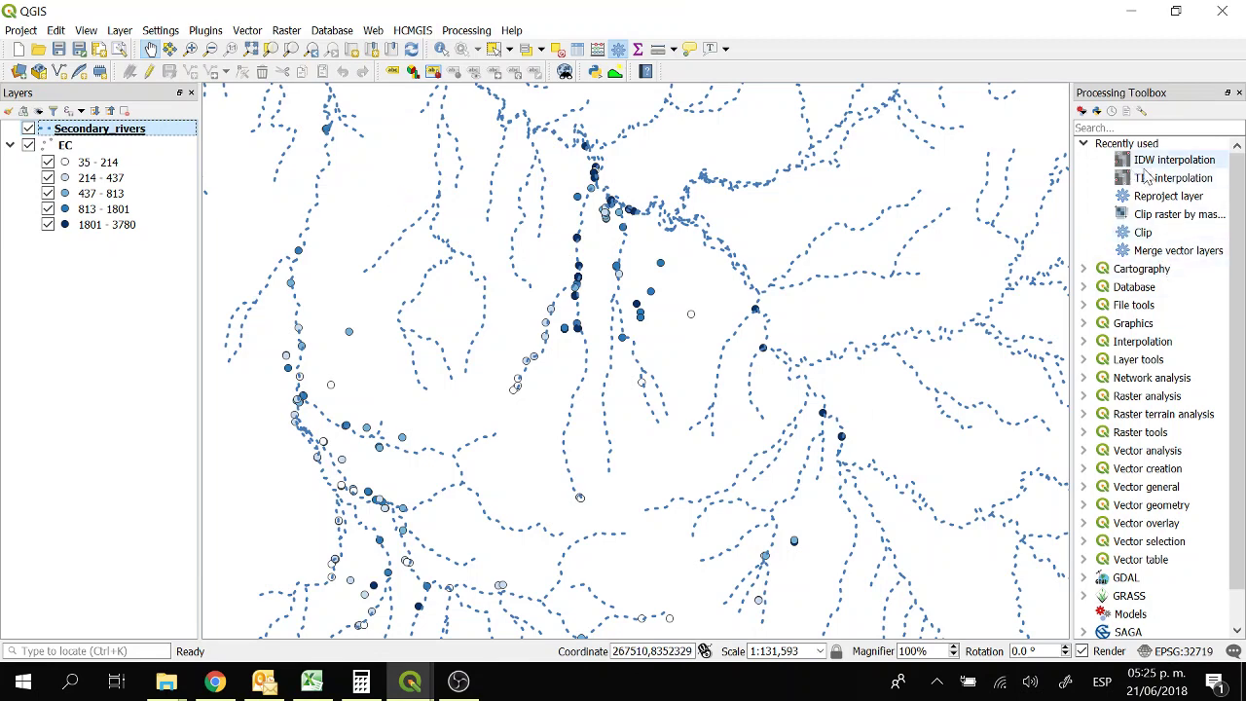
- Restore and widen the Processing Toolbox, then search 'idw' and select IDW interpolation
{"action": "left_click", "coordinate": [1153, 127]}
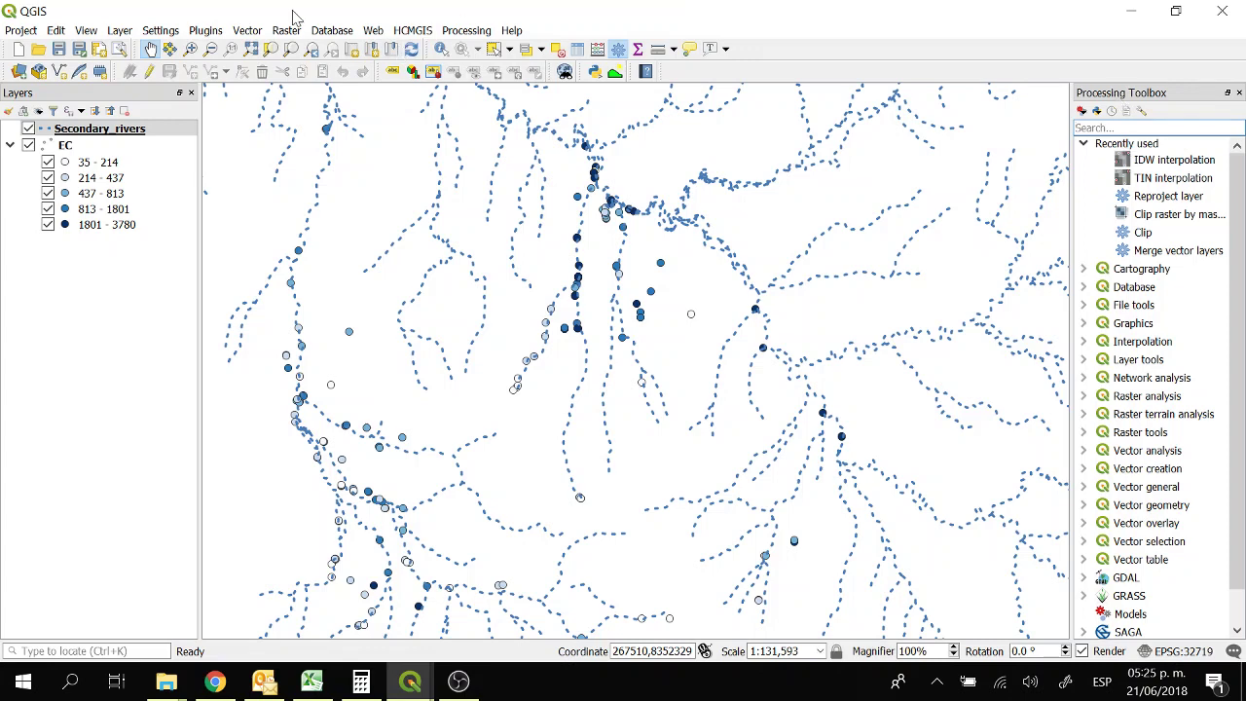
{"action": "left_click", "coordinate": [443, 49]}
{"action": "left_click", "coordinate": [466, 30]}
{"action": "left_click", "coordinate": [470, 48]}
{"action": "left_click", "coordinate": [467, 30]}
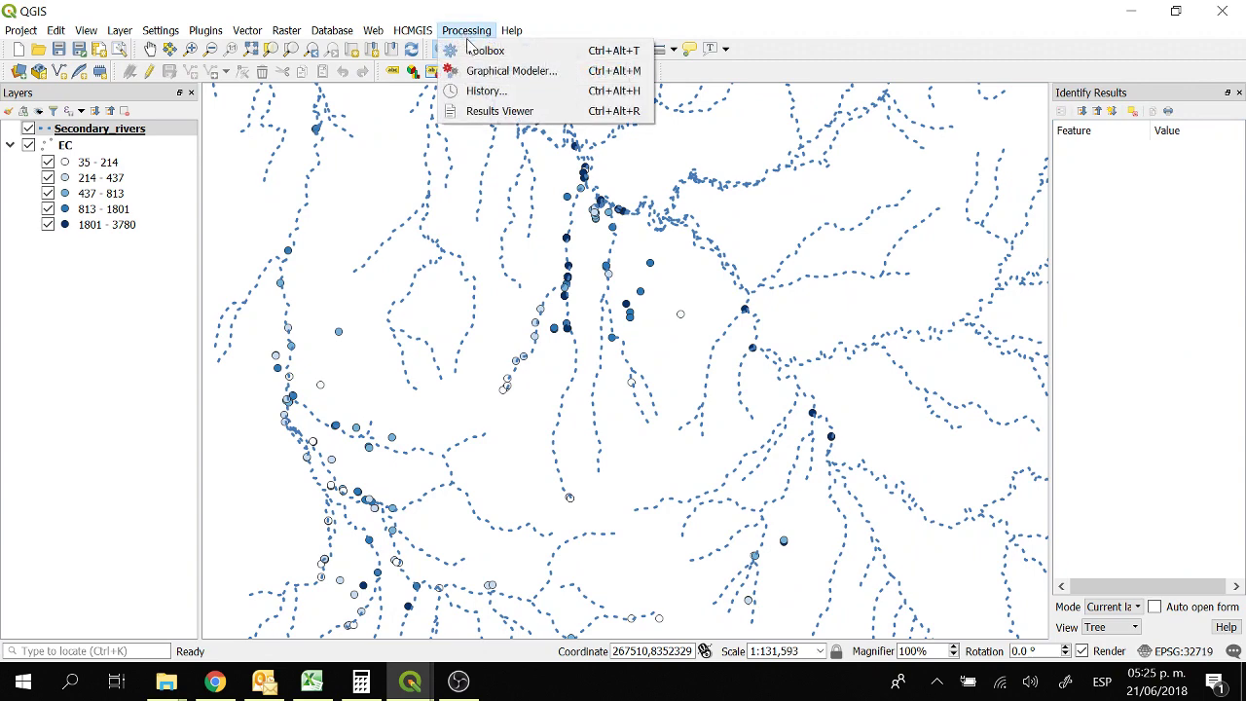
{"action": "left_click", "coordinate": [477, 49]}
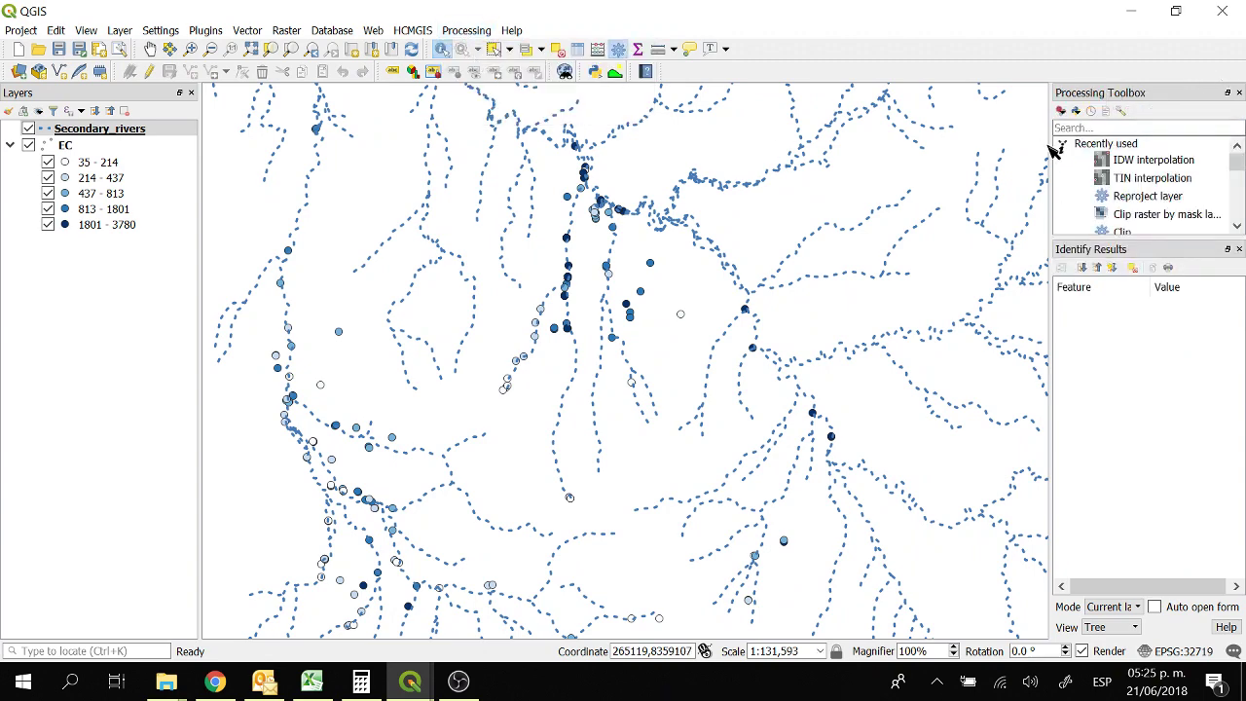
{"action": "left_click_drag", "start_coordinate": [1049, 146], "coordinate": [987, 153]}
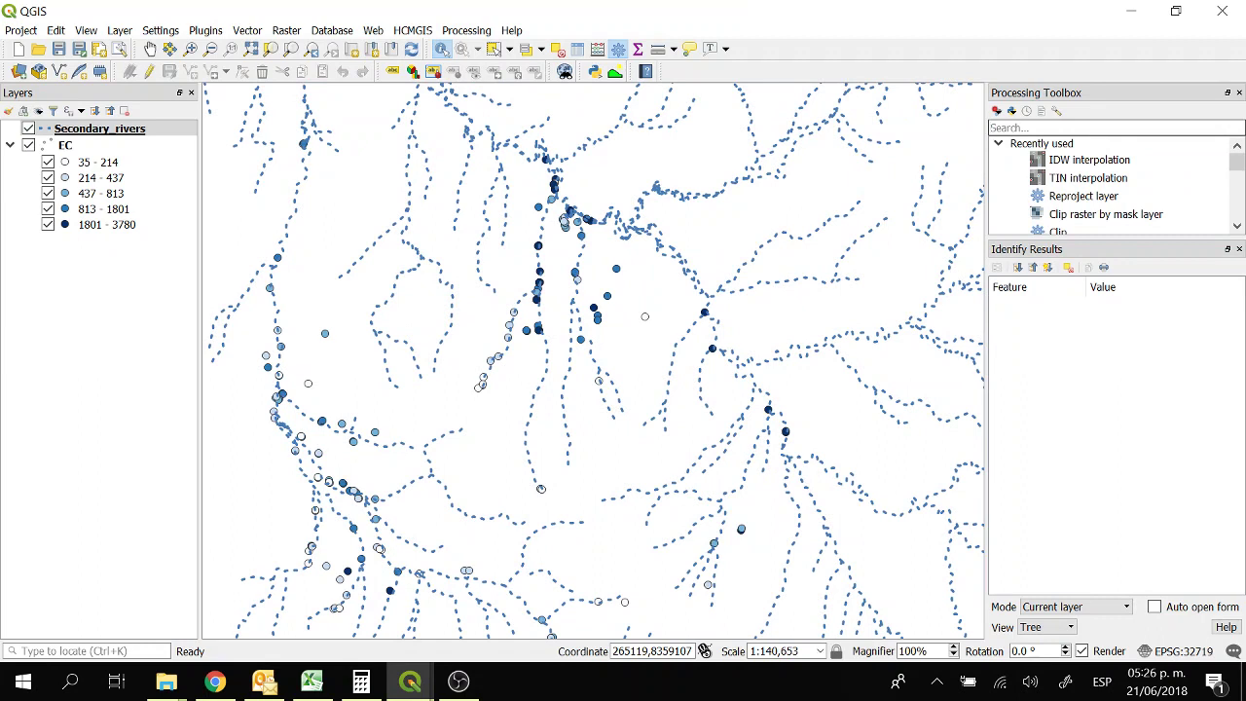
{"action": "type", "text": "idw"}
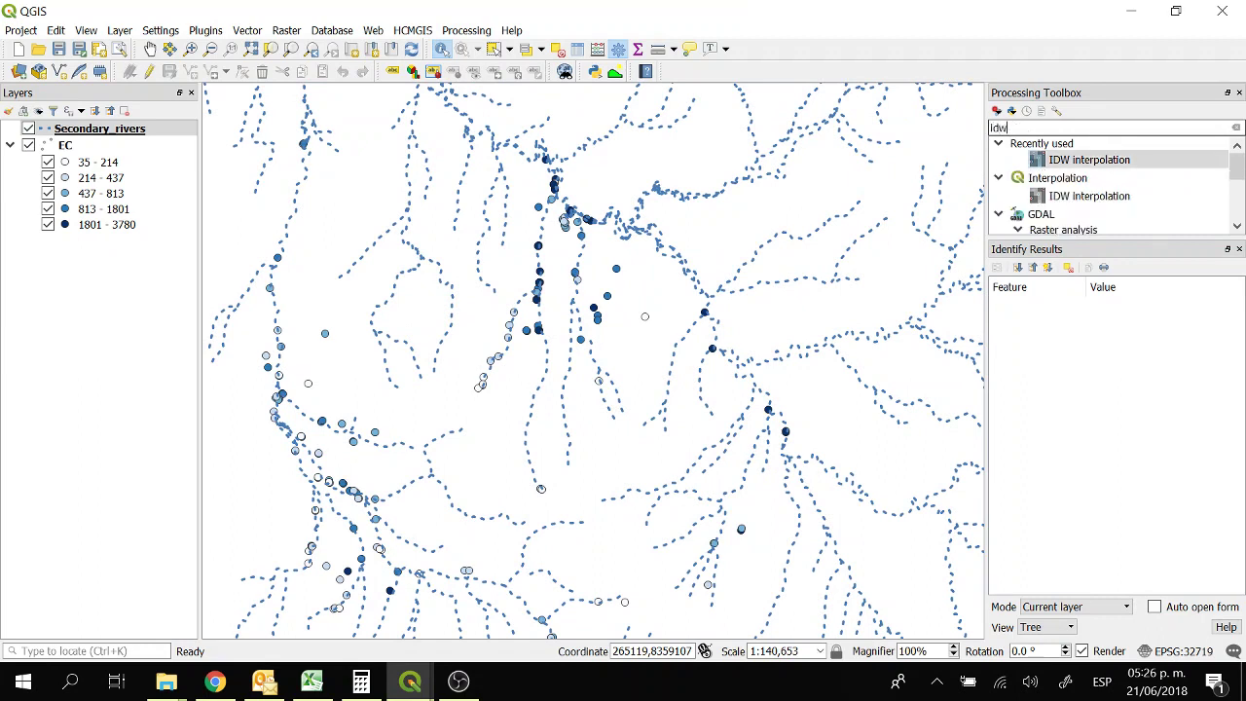
{"action": "left_click", "coordinate": [1075, 164]}
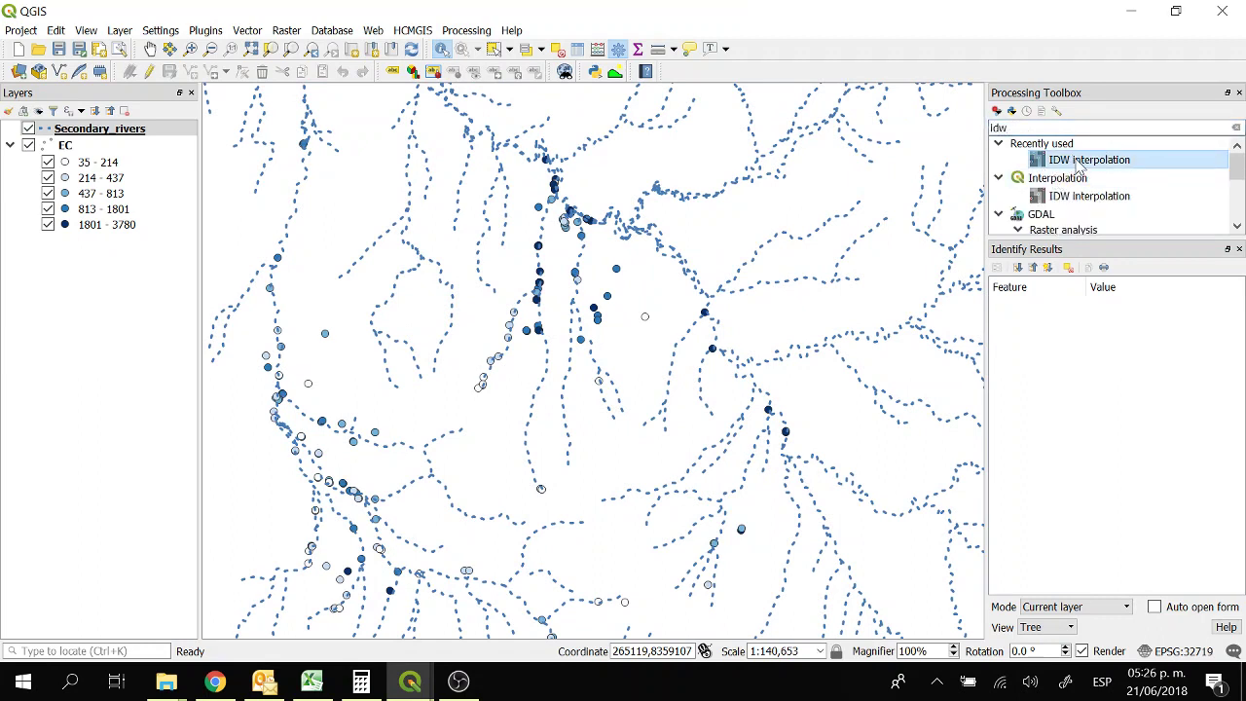
- Add EC with the CondElect attribute as the IDW interpolation input
{"action": "double_click", "coordinate": [1078, 164]}
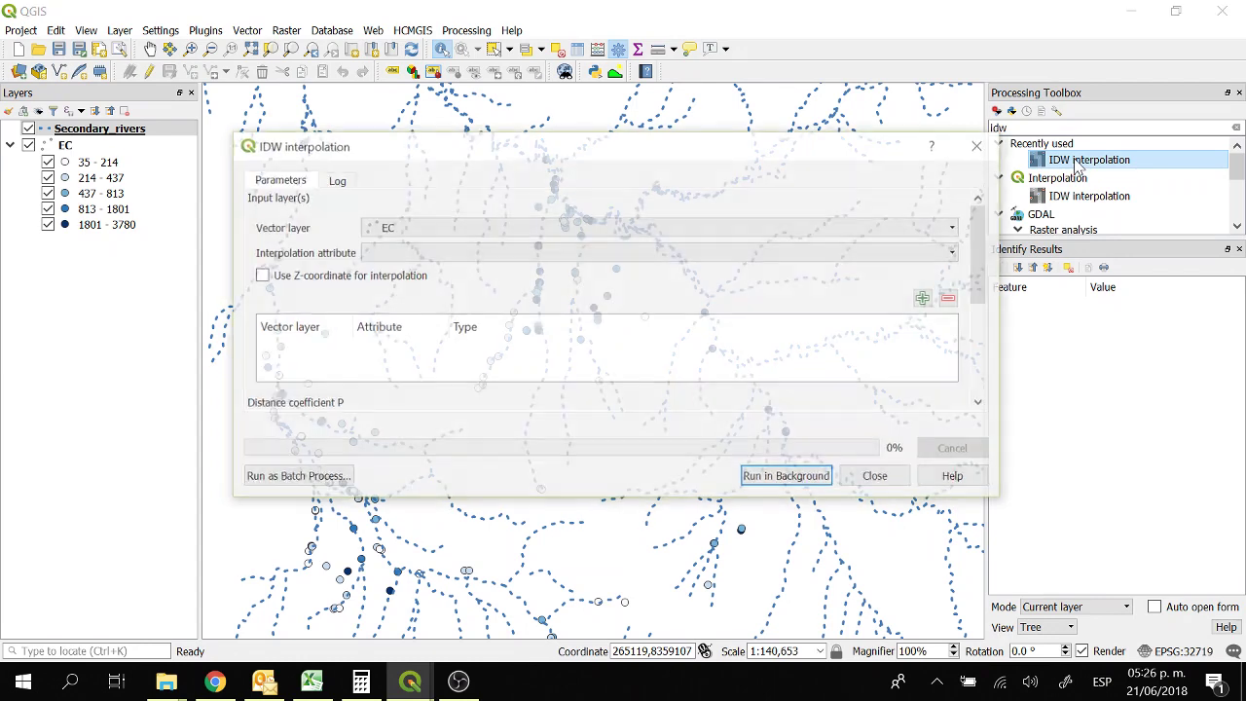
{"action": "left_click", "coordinate": [431, 234]}
{"action": "left_click", "coordinate": [434, 242]}
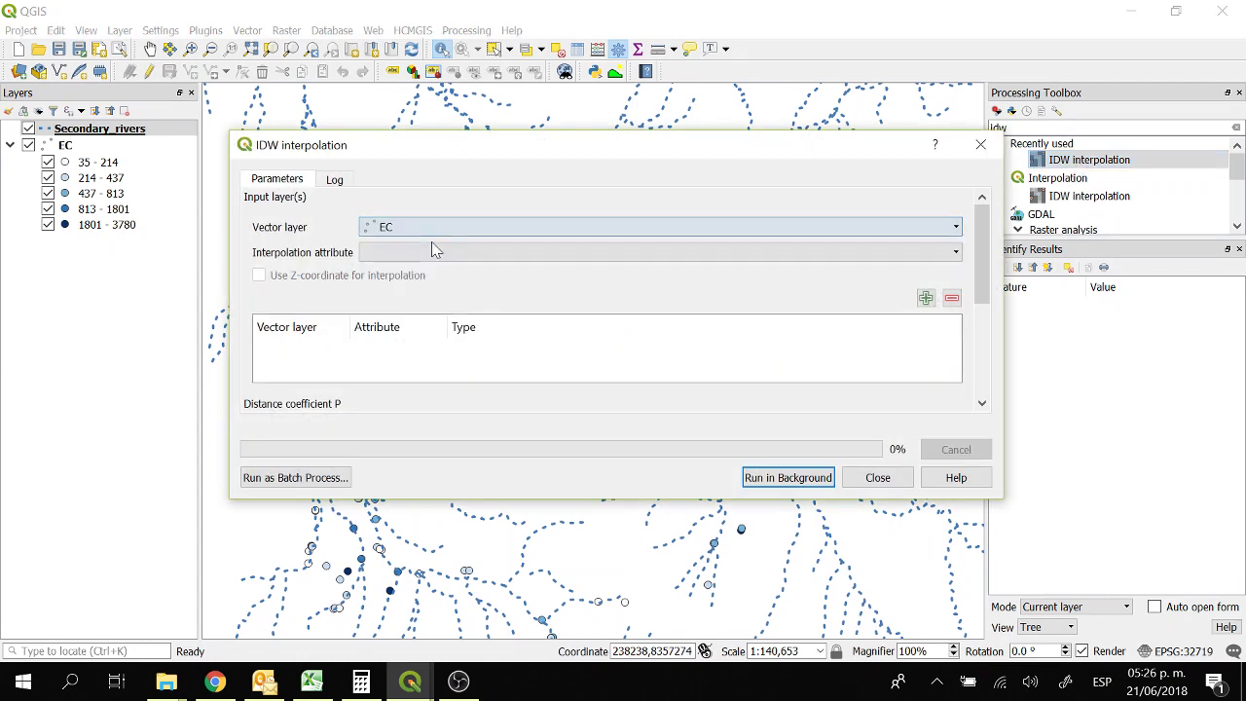
{"action": "left_click", "coordinate": [434, 253]}
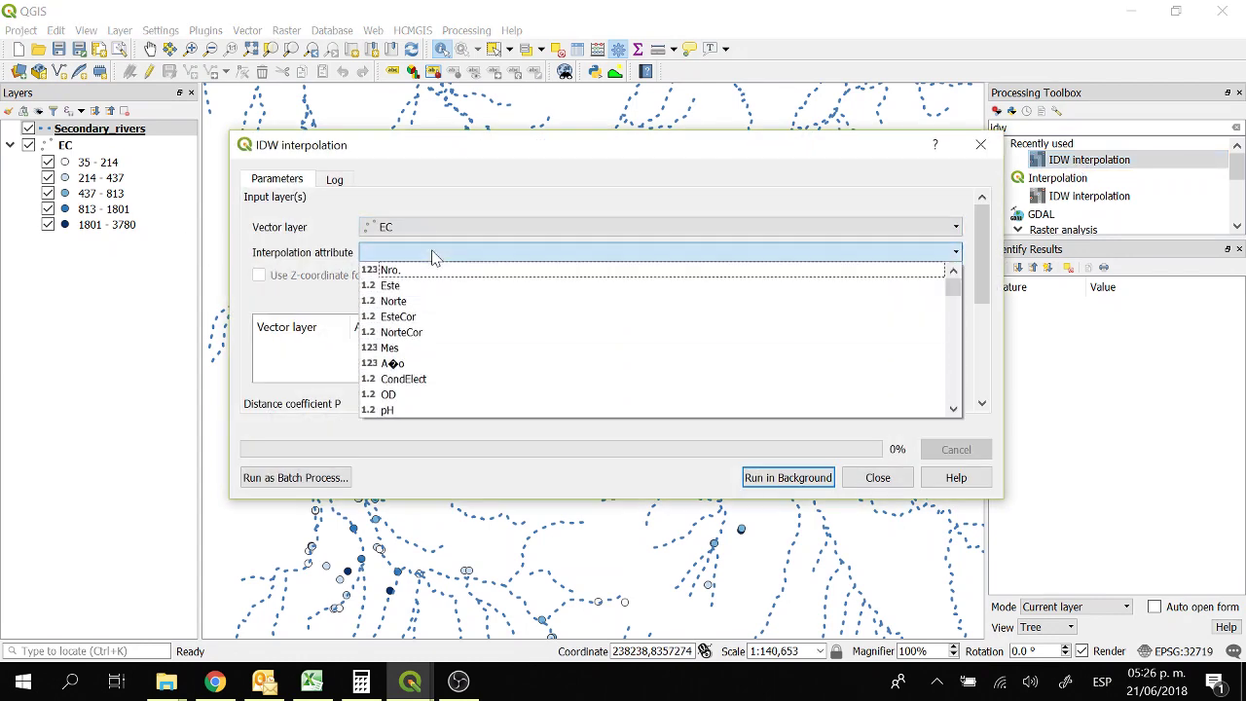
{"action": "left_click", "coordinate": [432, 379]}
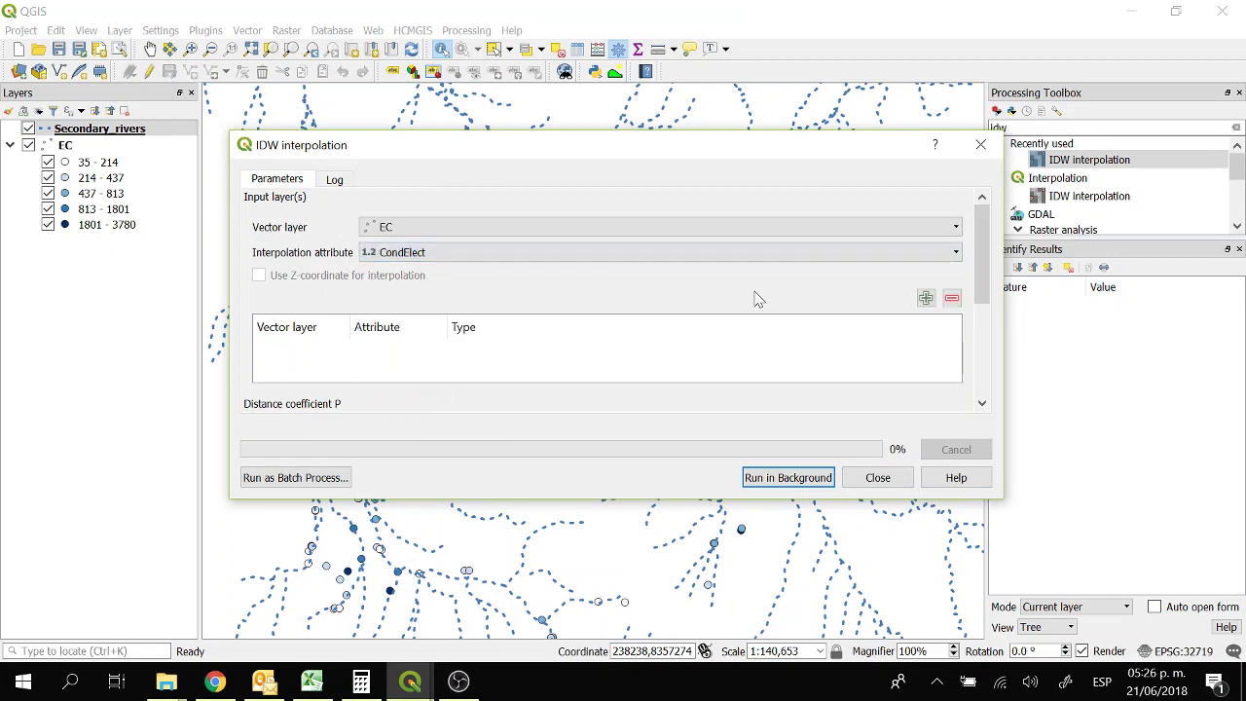
{"action": "left_click", "coordinate": [925, 299]}
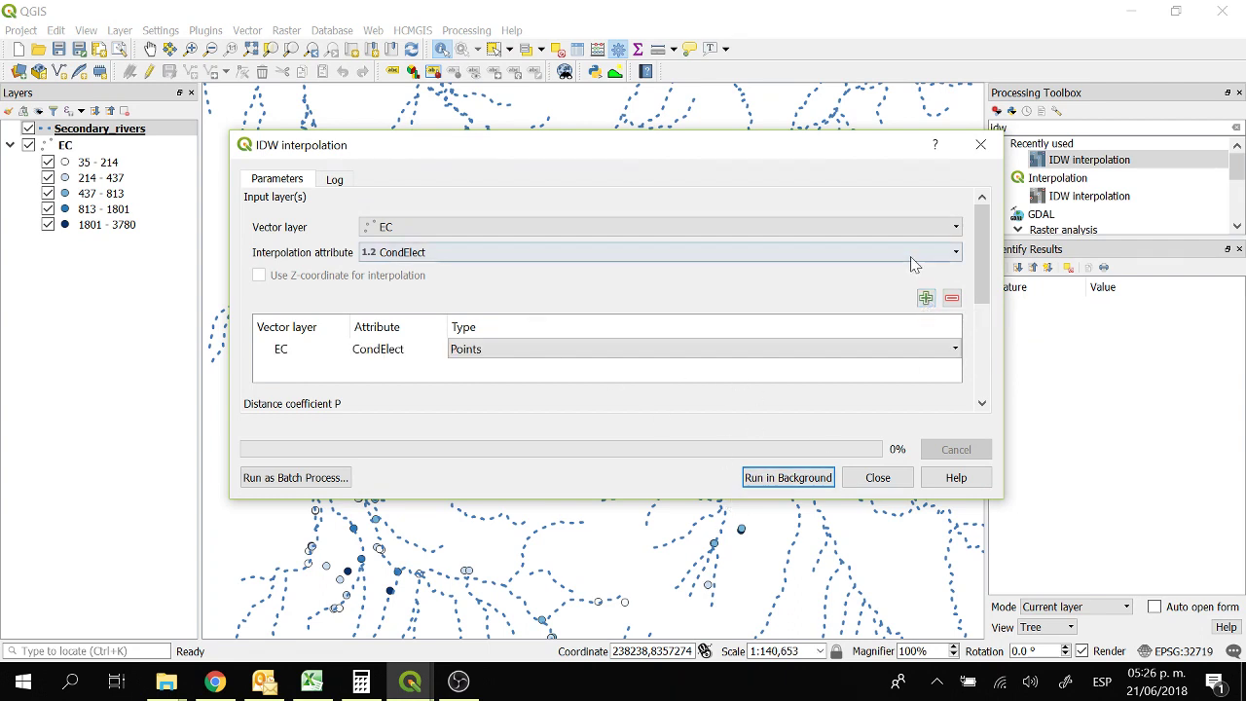
- Draw the output extent across the whole map and run the IDW interpolation
{"action": "left_click_drag", "start_coordinate": [985, 276], "coordinate": [986, 375]}
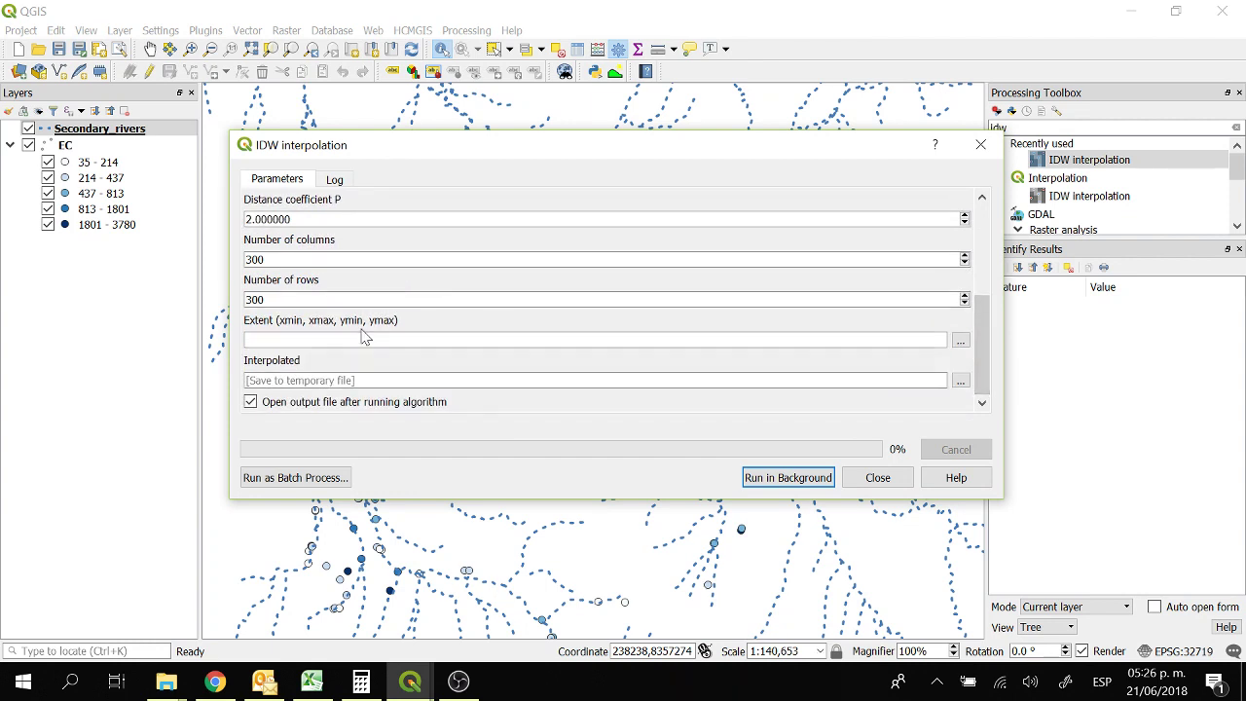
{"action": "left_click", "coordinate": [960, 341]}
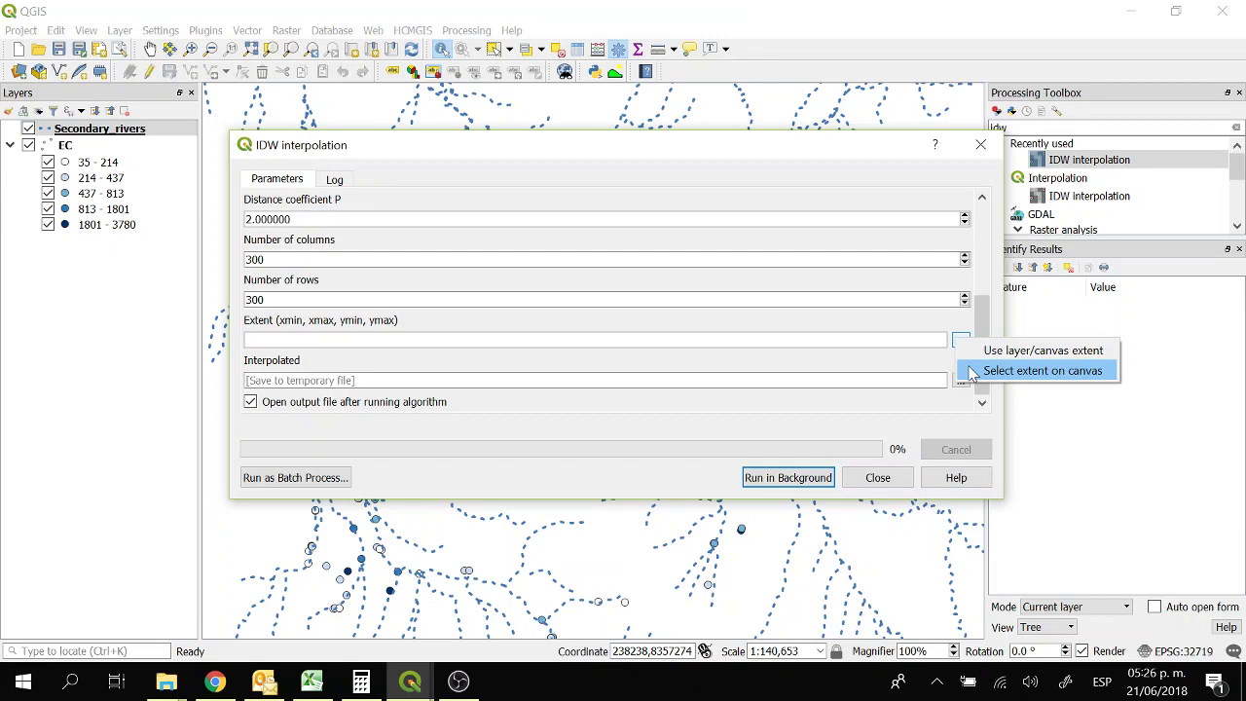
{"action": "left_click", "coordinate": [1041, 370]}
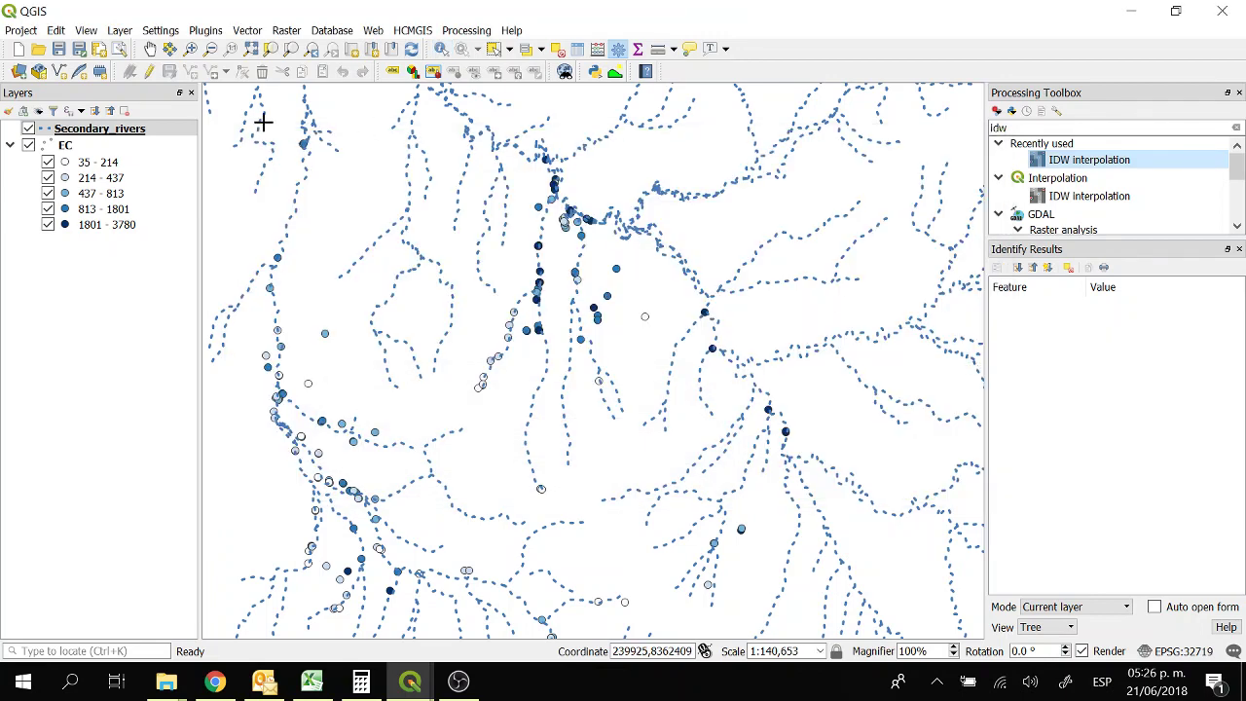
{"action": "left_click_drag", "start_coordinate": [237, 101], "coordinate": [971, 631]}
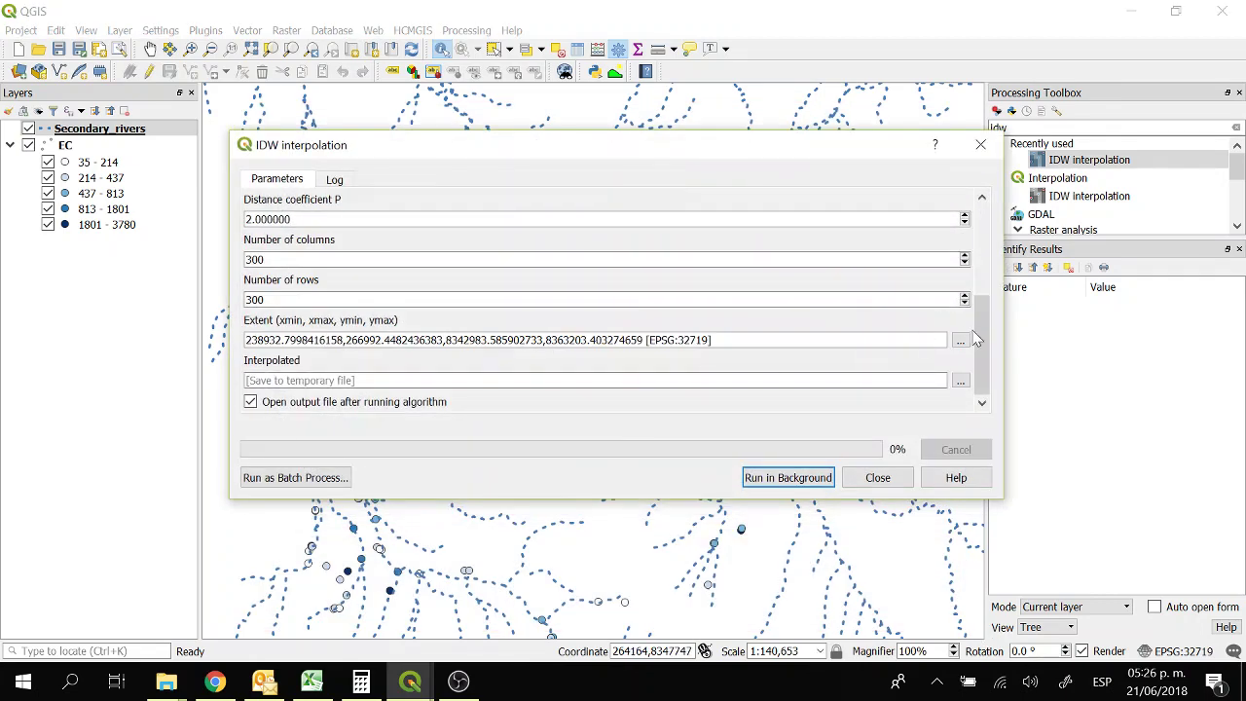
{"action": "left_click", "coordinate": [794, 478]}
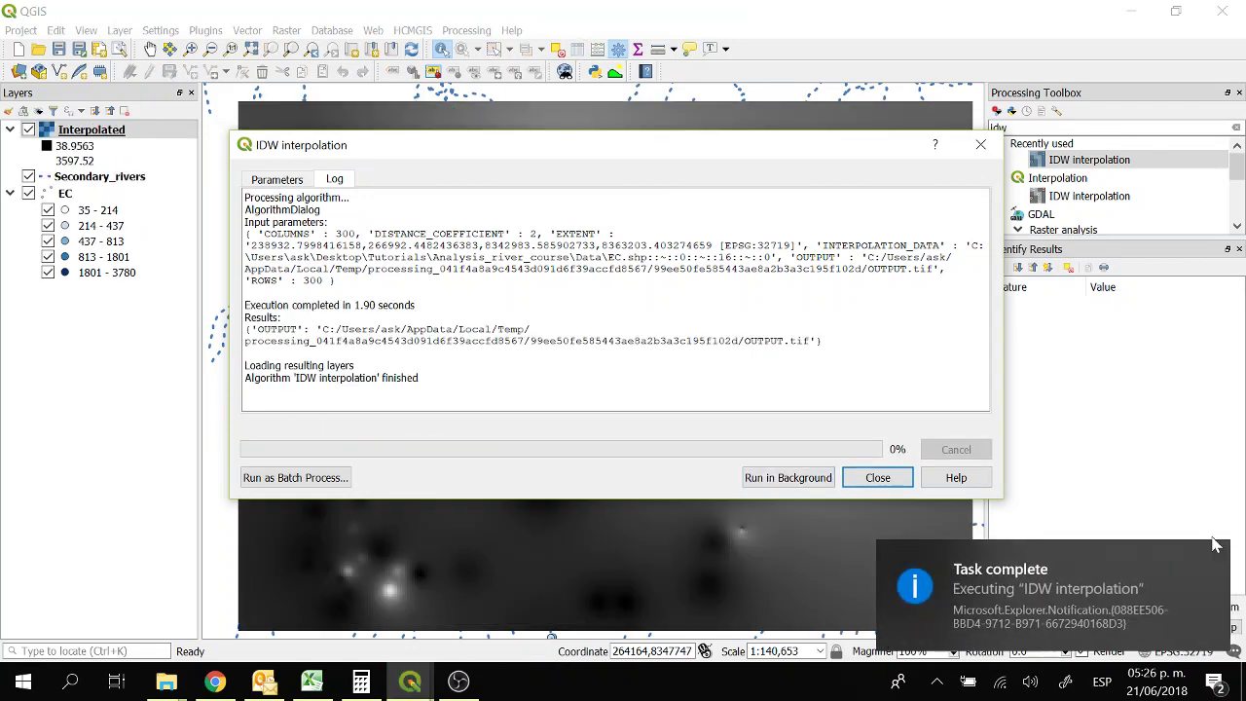
{"action": "left_click", "coordinate": [881, 477]}
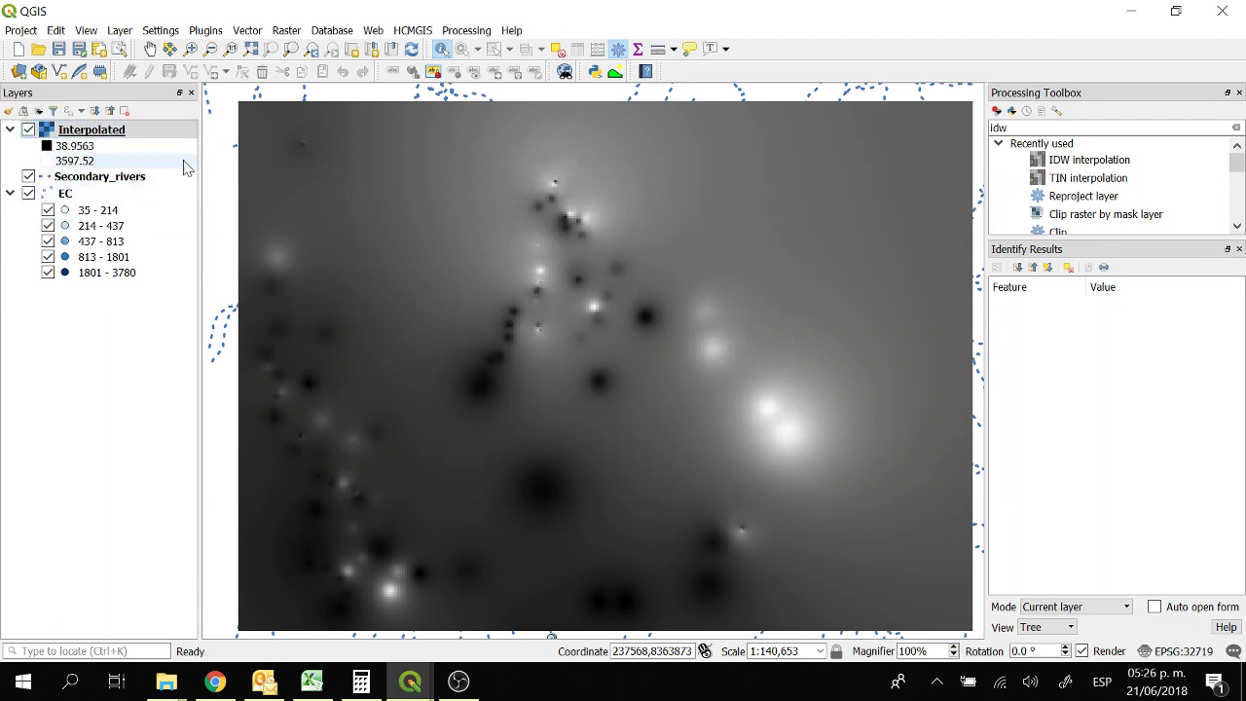
- Hide the EC points layer and glance at the Interpolated layer's properties
{"action": "left_click", "coordinate": [29, 194]}
{"action": "right_click", "coordinate": [70, 144]}
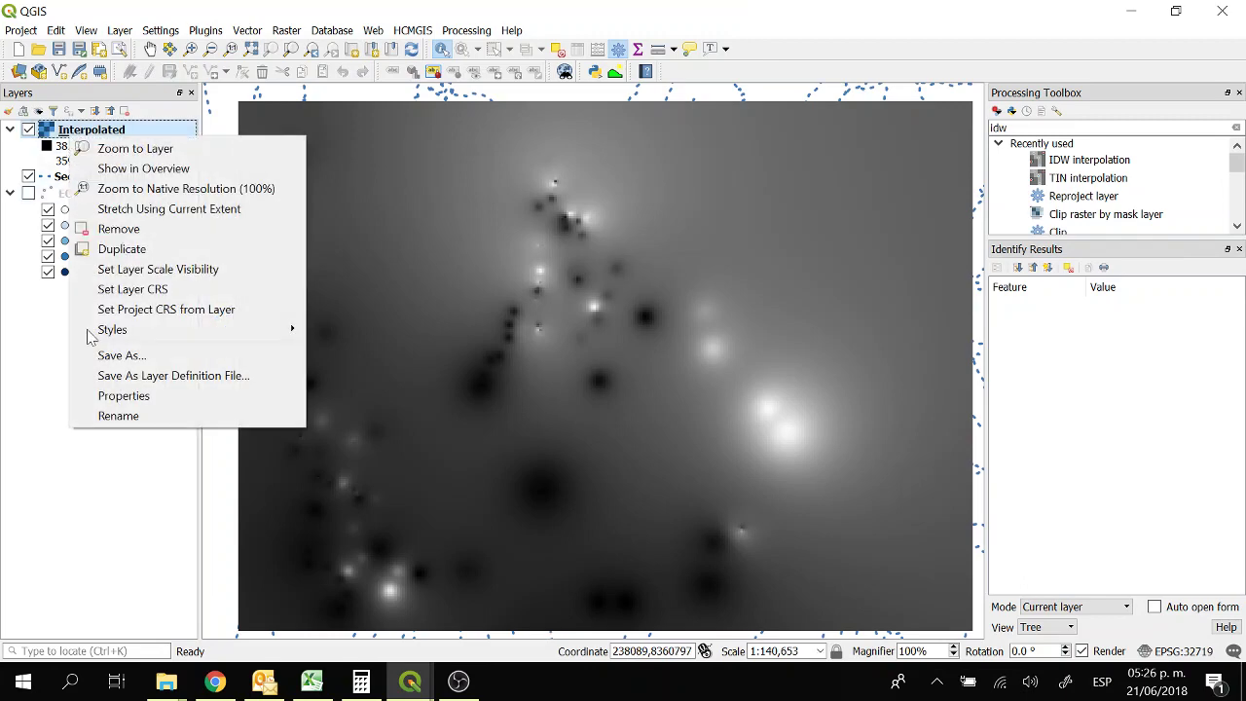
{"action": "left_click", "coordinate": [117, 396]}
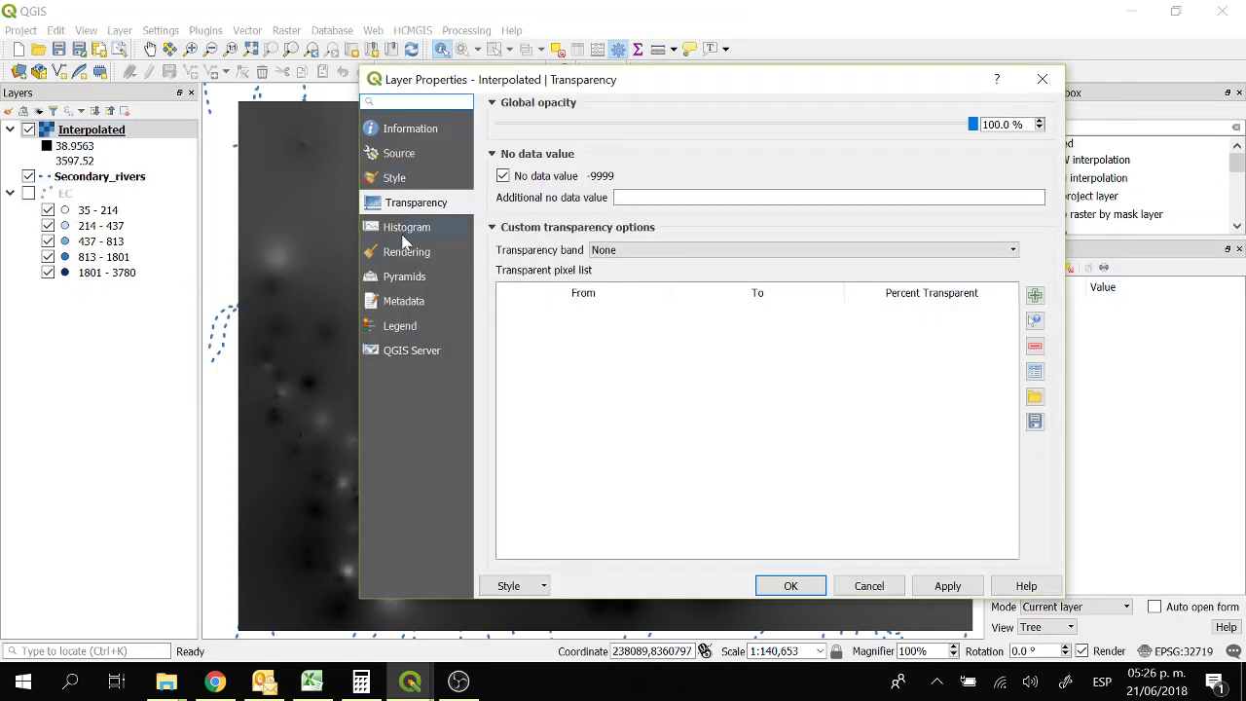
{"action": "left_click", "coordinate": [1042, 79]}
- Render the Interpolated raster as Singleband pseudocolor with the Spectral colour ramp
{"action": "right_click", "coordinate": [108, 133]}
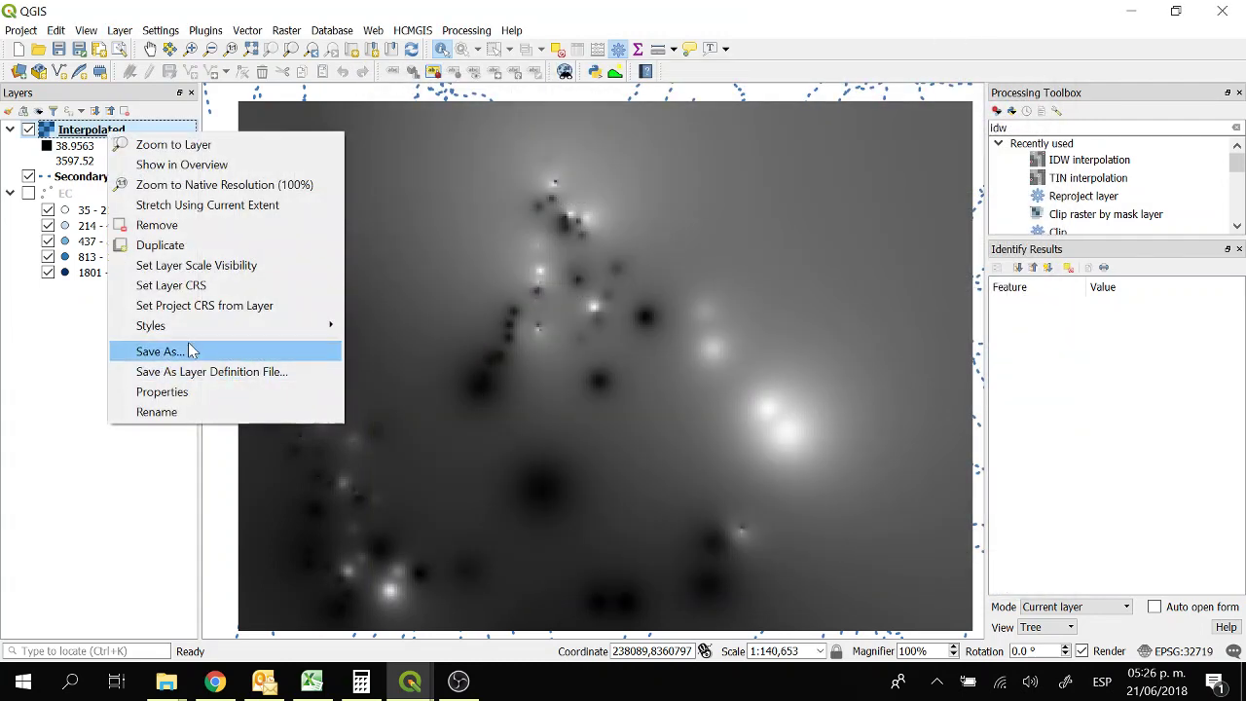
{"action": "left_click", "coordinate": [172, 394]}
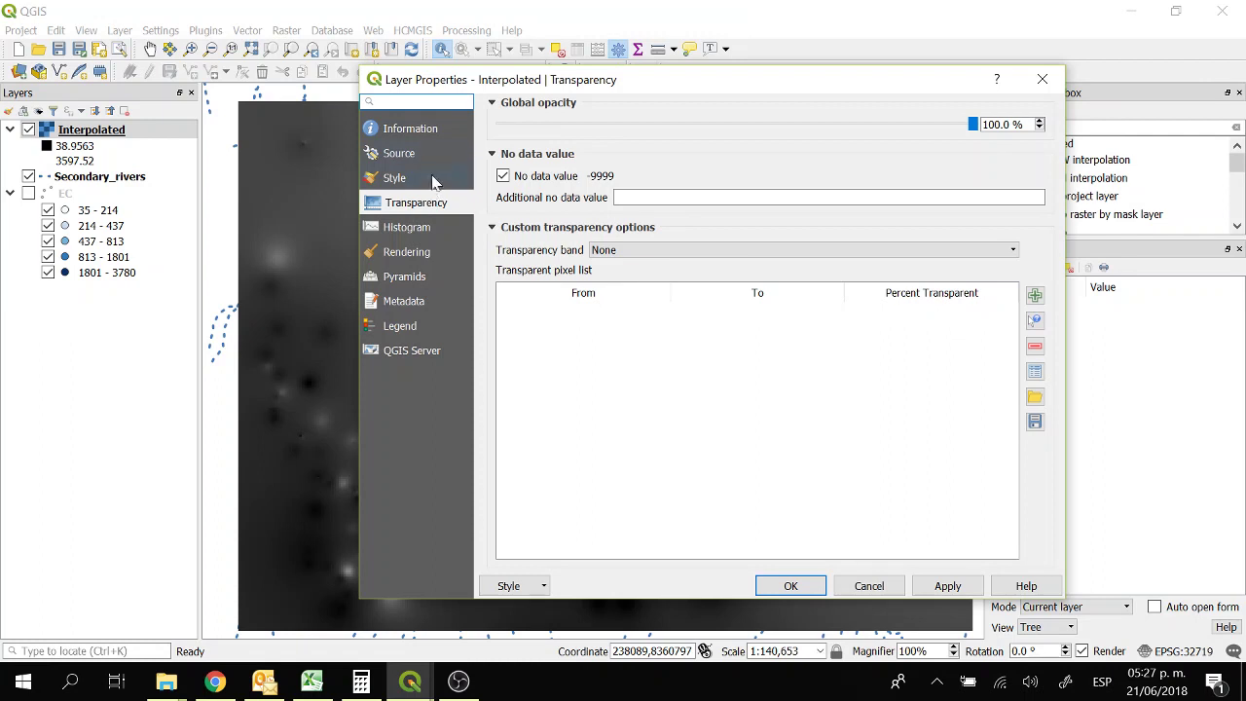
{"action": "left_click", "coordinate": [432, 185]}
{"action": "left_click", "coordinate": [670, 136]}
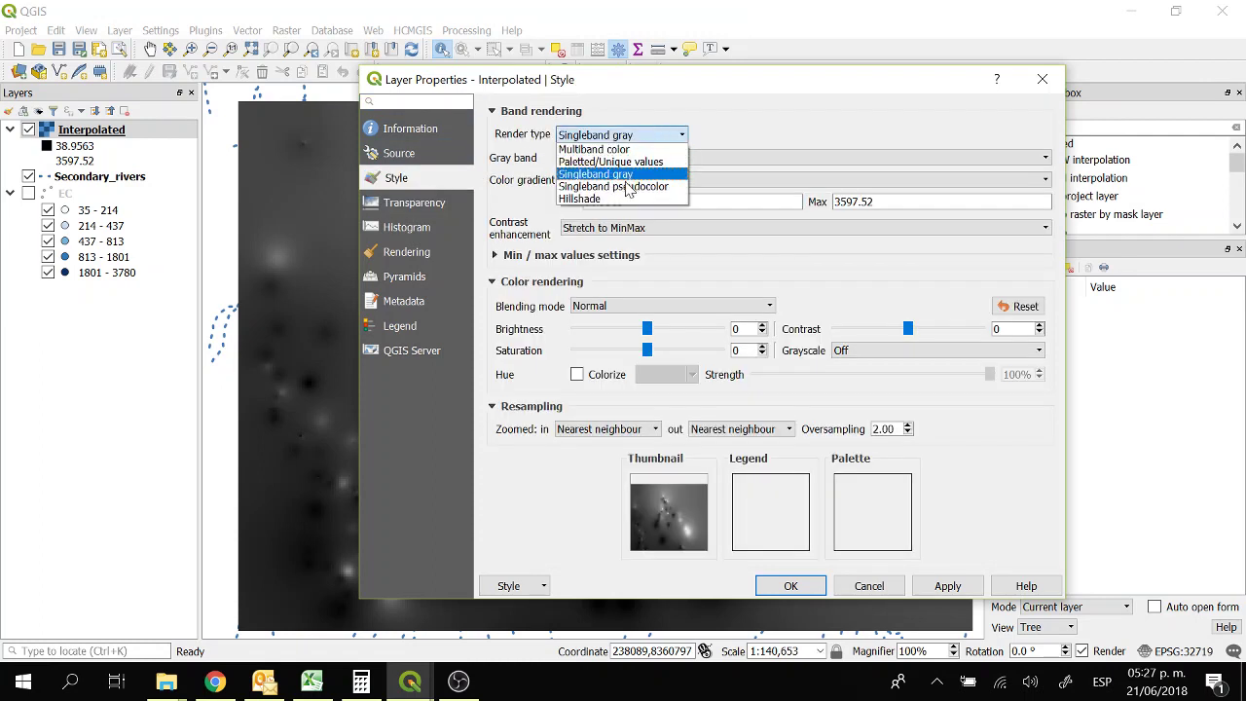
{"action": "left_click", "coordinate": [628, 187]}
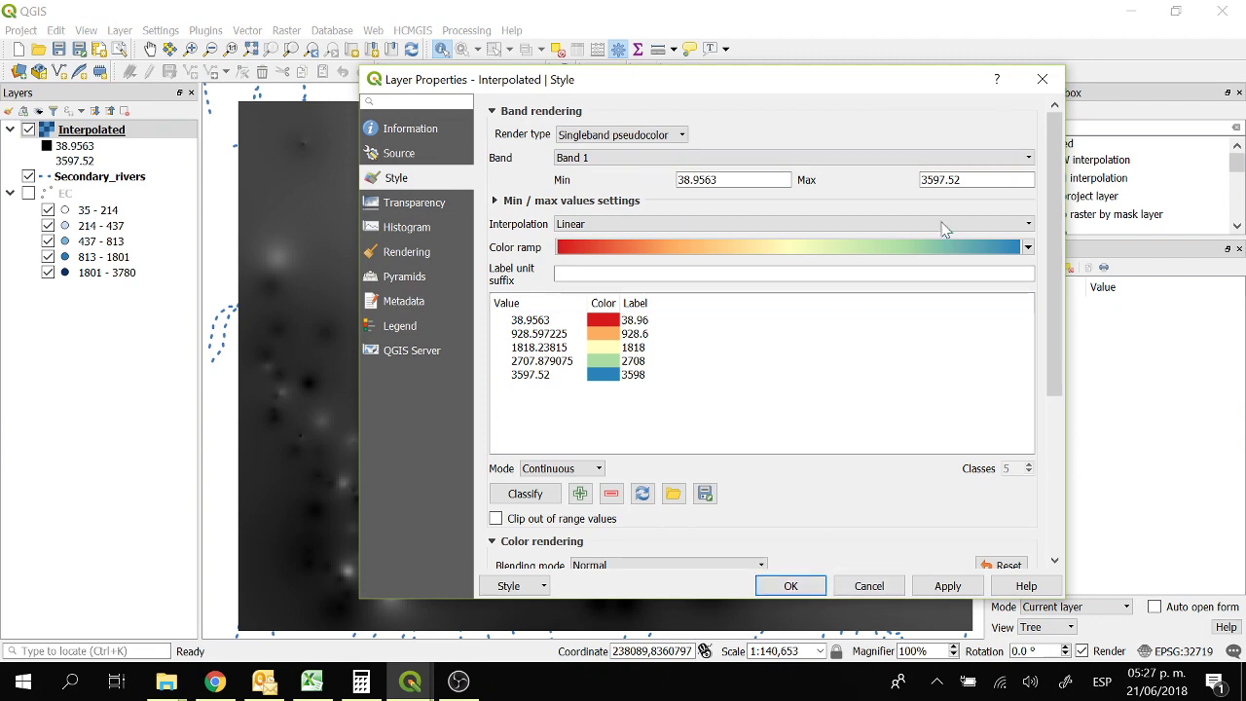
{"action": "left_click", "coordinate": [1028, 247]}
{"action": "left_click", "coordinate": [1028, 247]}
{"action": "left_click", "coordinate": [790, 585]}
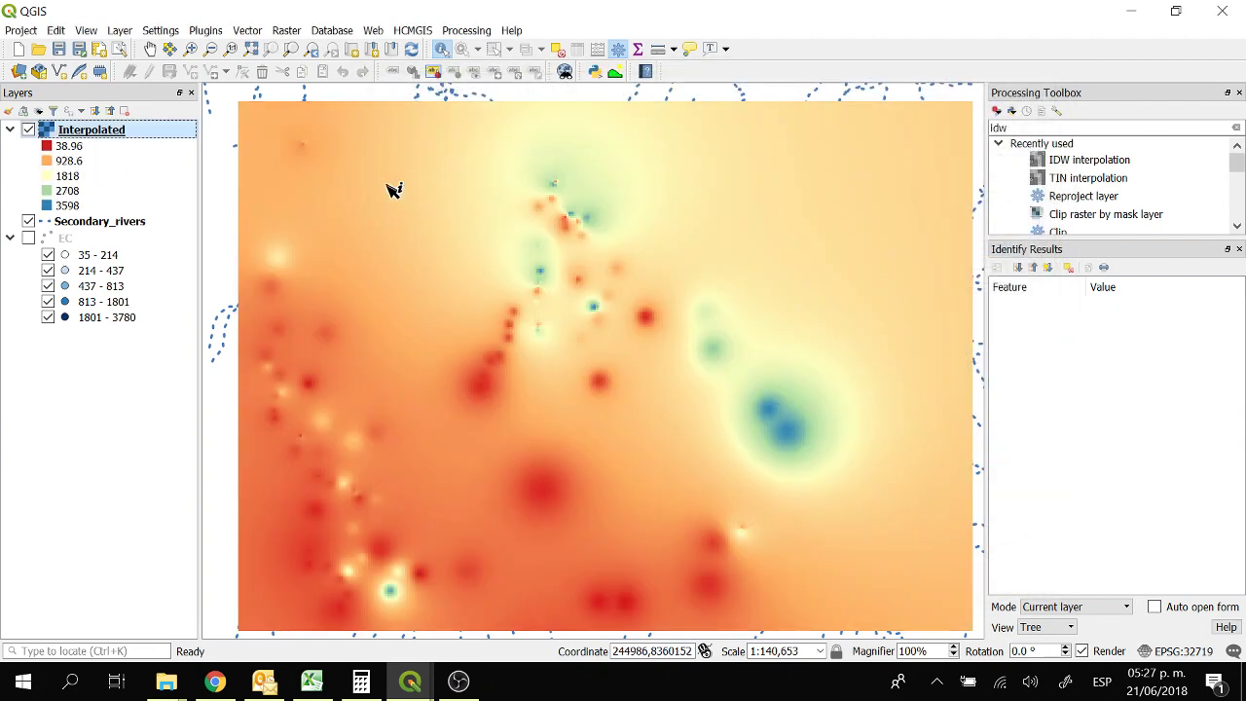
- Invert the Interpolated raster's Spectral ramp and move Secondary_rivers above it in the layer order
{"action": "right_click", "coordinate": [107, 131]}
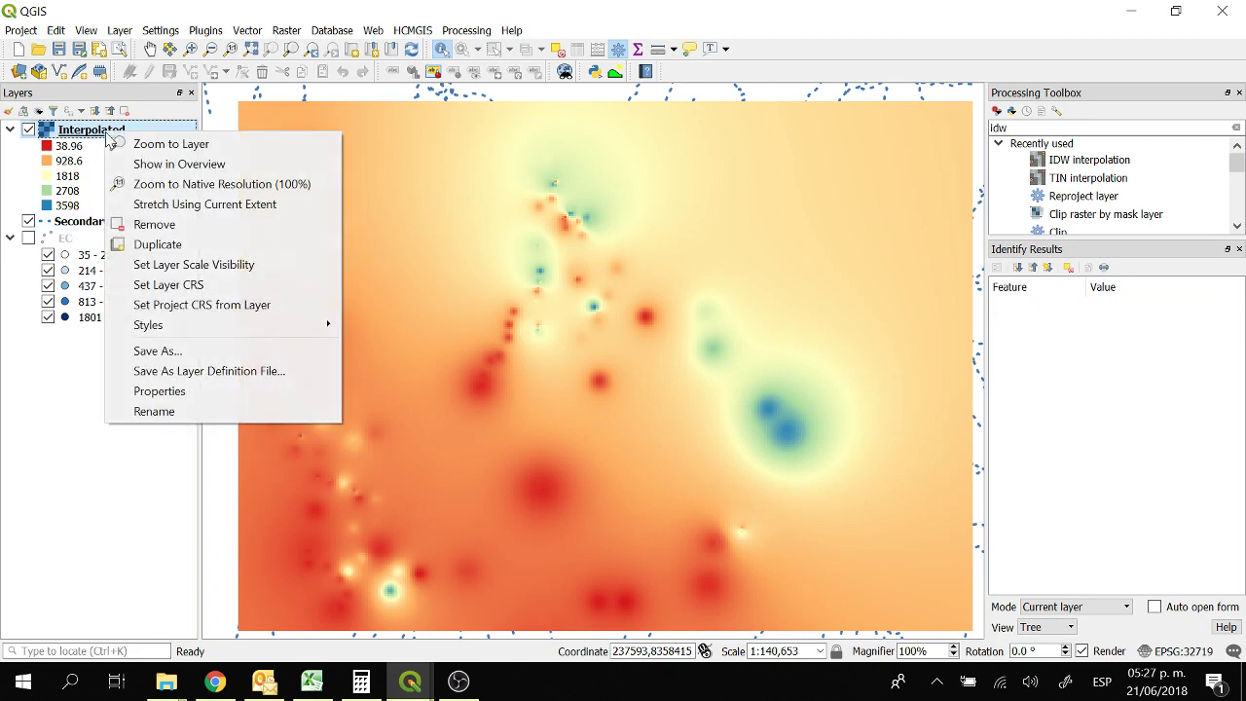
{"action": "left_click", "coordinate": [181, 413]}
{"action": "key", "text": "Return"}
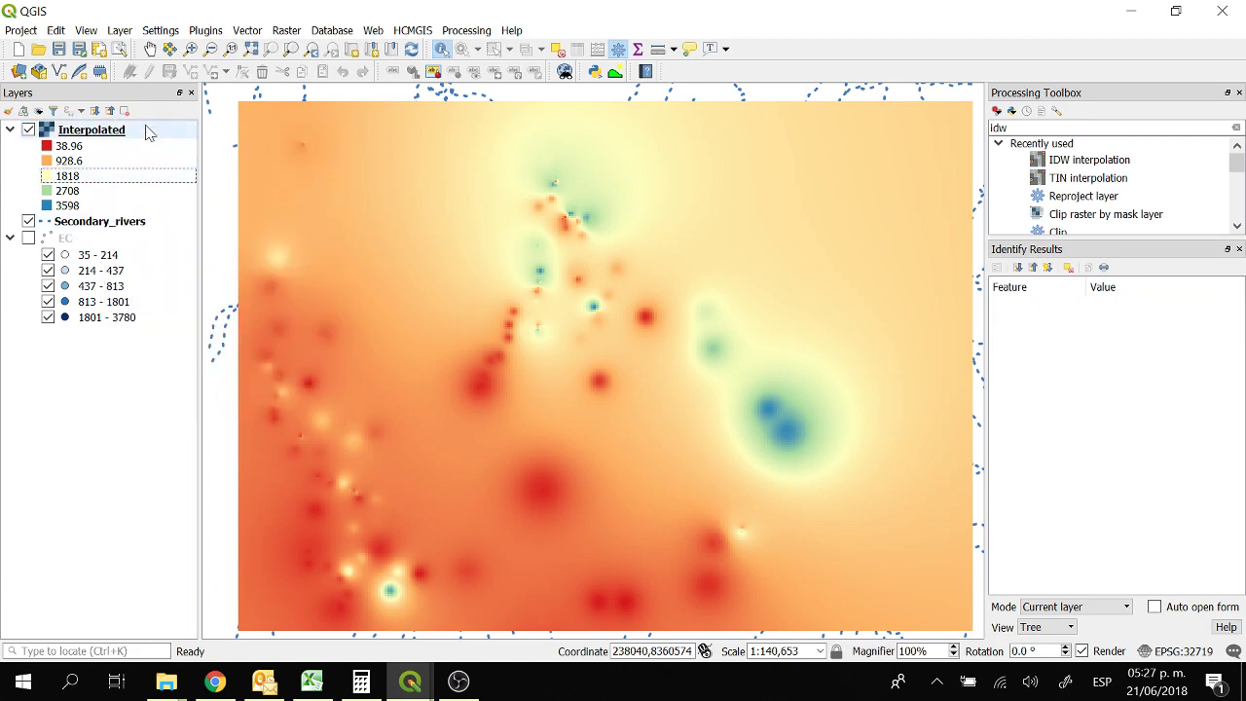
{"action": "right_click", "coordinate": [147, 127]}
{"action": "left_click", "coordinate": [209, 383]}
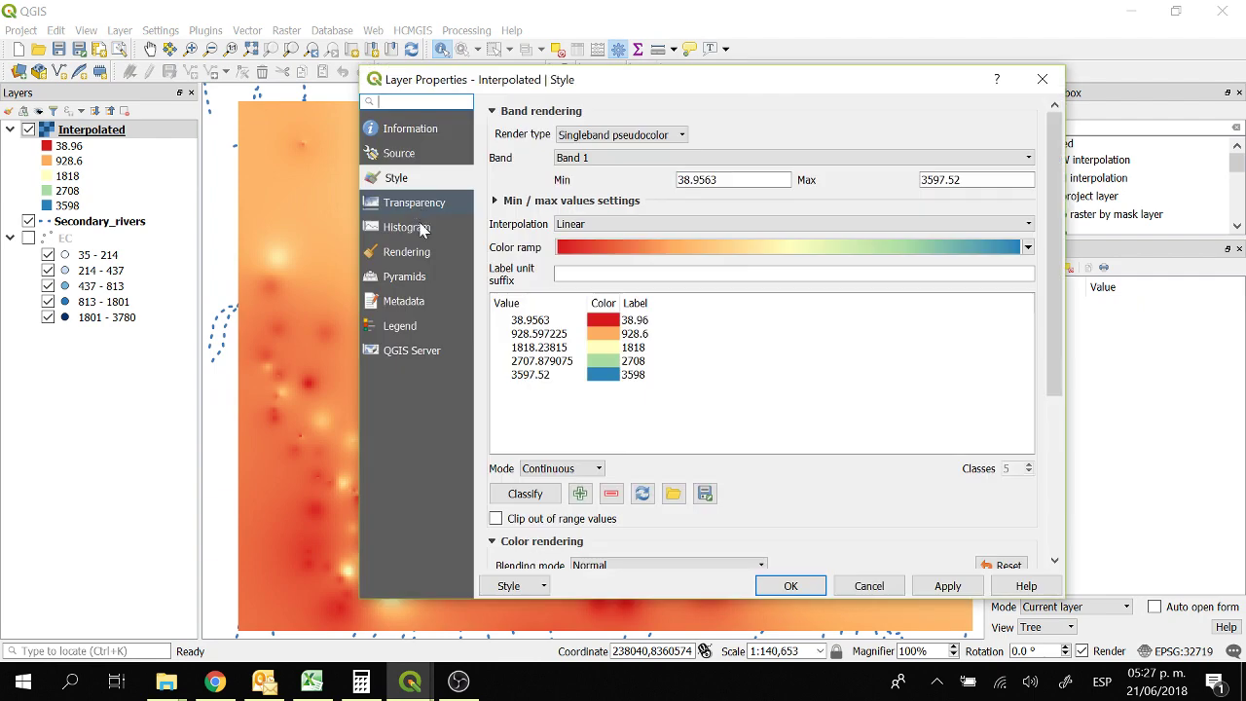
{"action": "left_click", "coordinate": [1027, 248]}
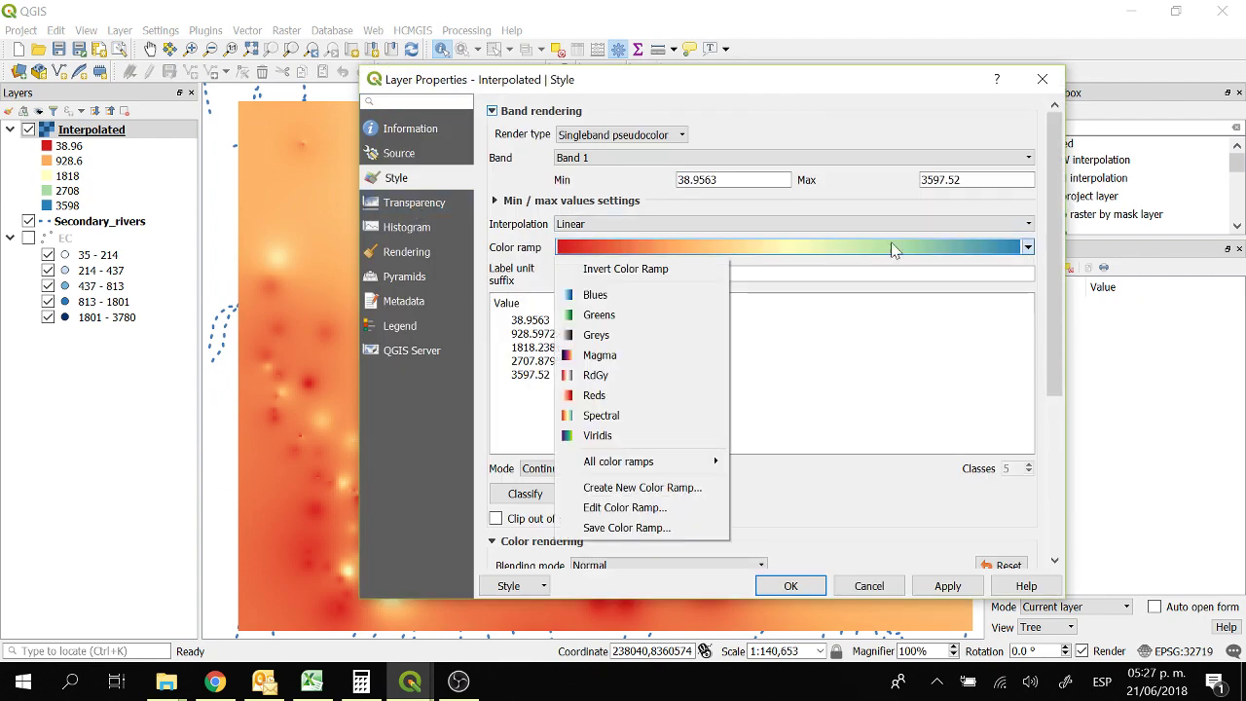
{"action": "left_click", "coordinate": [653, 273]}
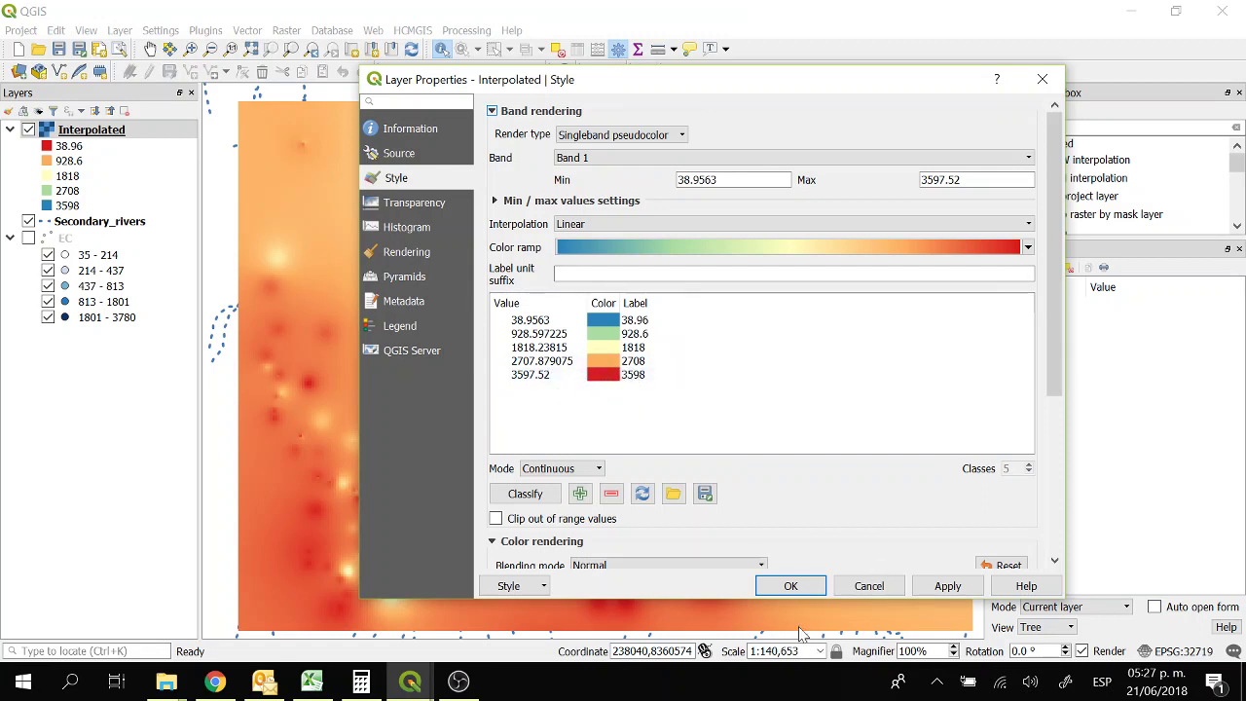
{"action": "left_click", "coordinate": [791, 585]}
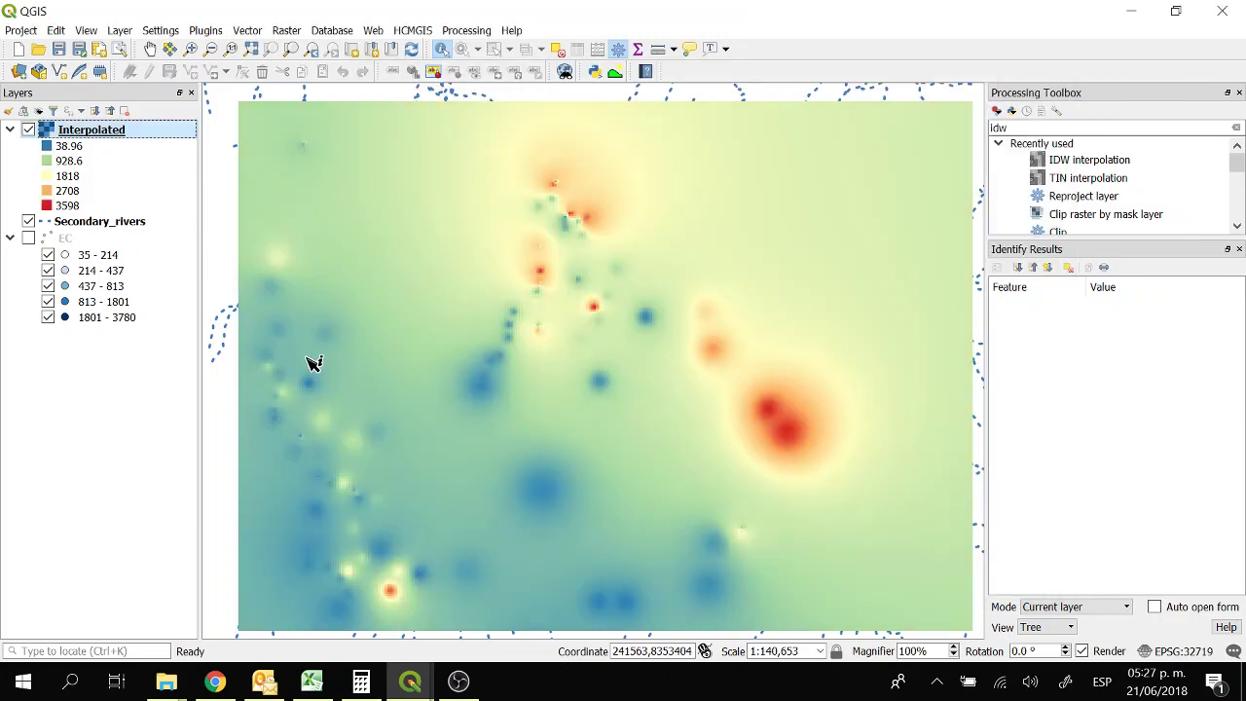
{"action": "left_click_drag", "start_coordinate": [99, 225], "coordinate": [142, 122]}
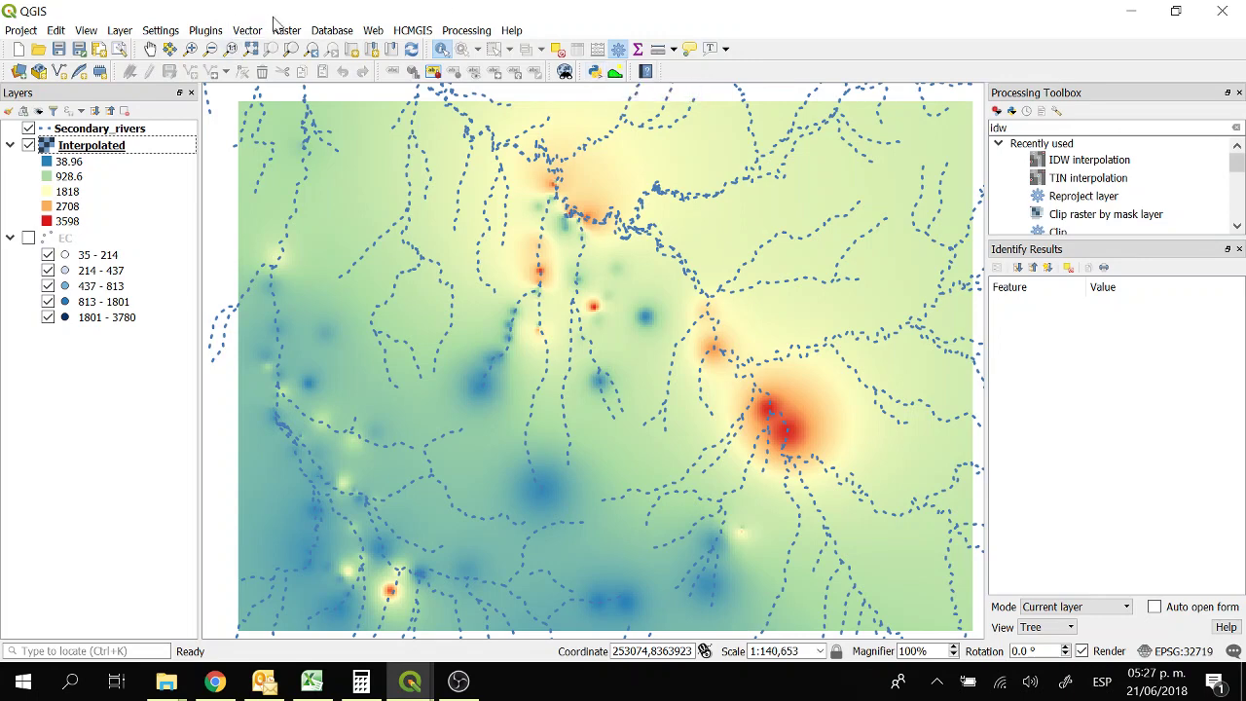
{"action": "left_click", "coordinate": [213, 31]}
{"action": "mouse_move", "coordinate": [240, 106]}
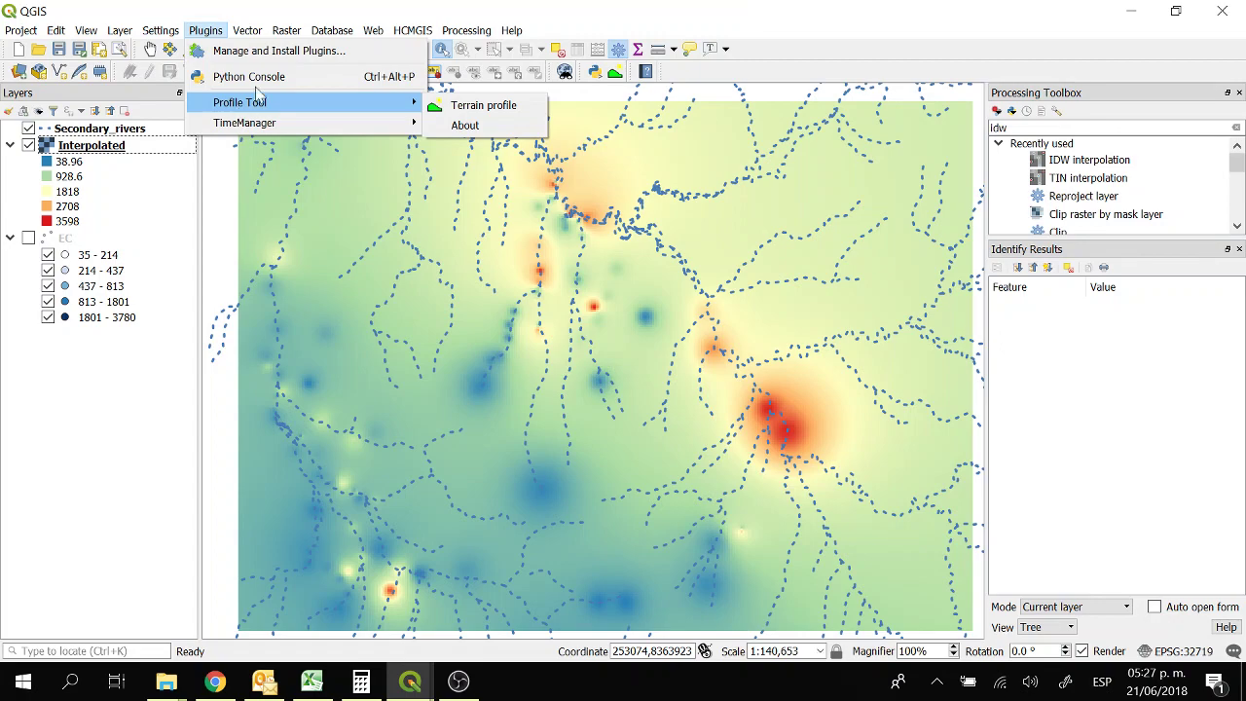
{"action": "left_click", "coordinate": [223, 50]}
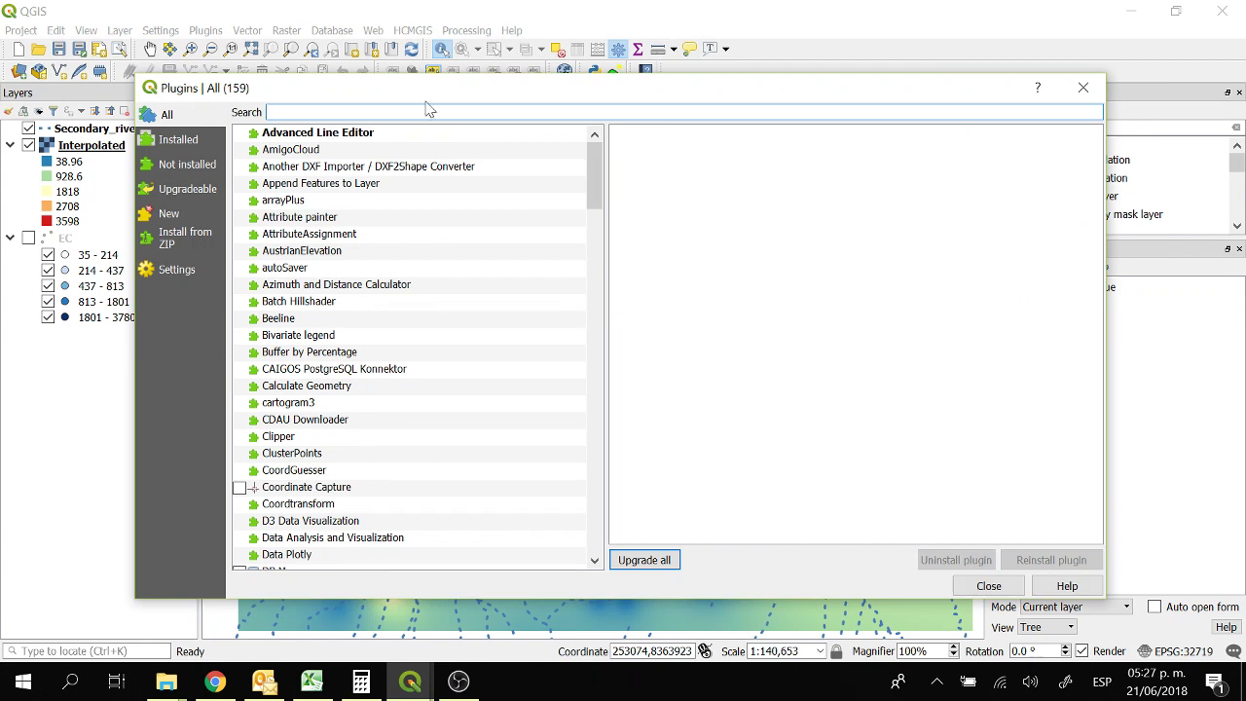
{"action": "left_click", "coordinate": [428, 111]}
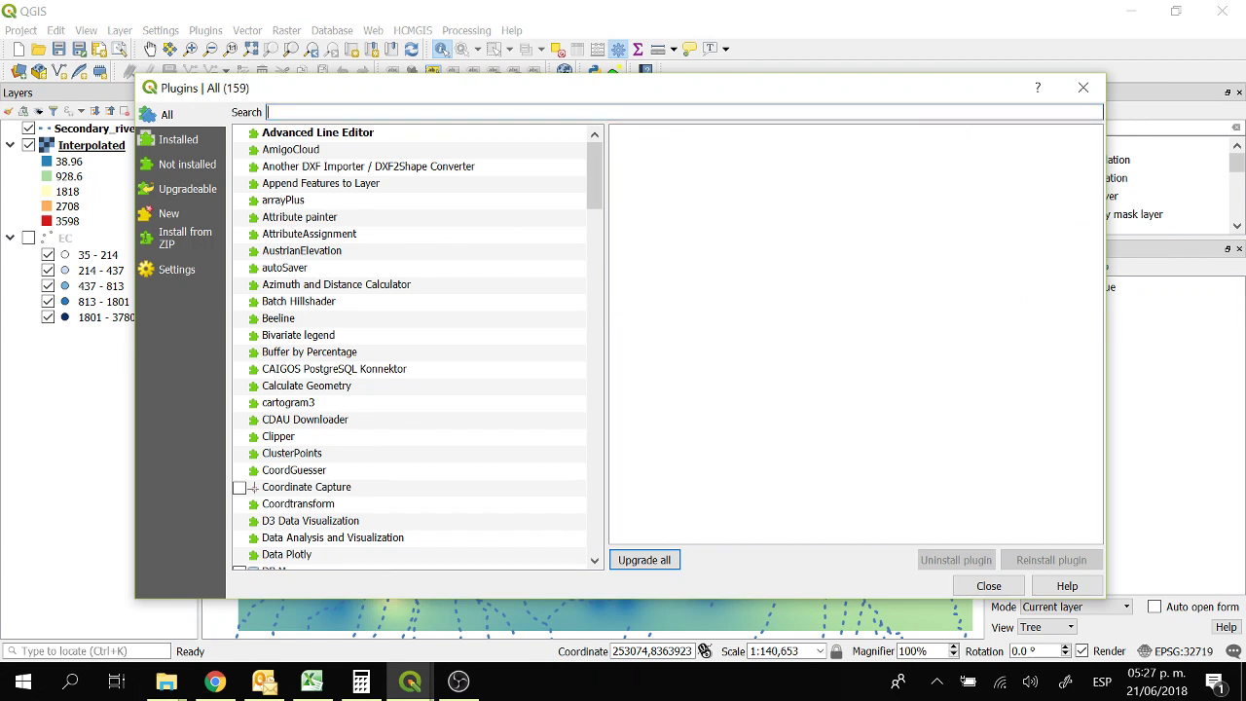
{"action": "type", "text": "pro"}
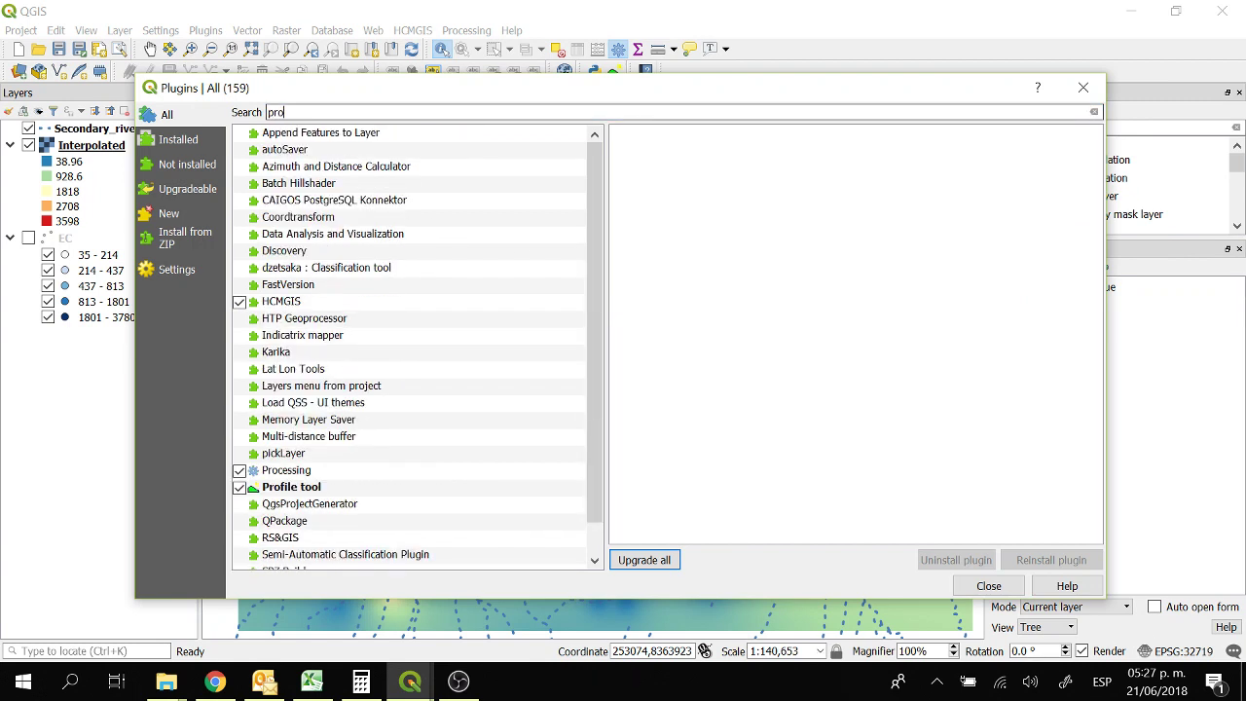
{"action": "type", "text": "file"}
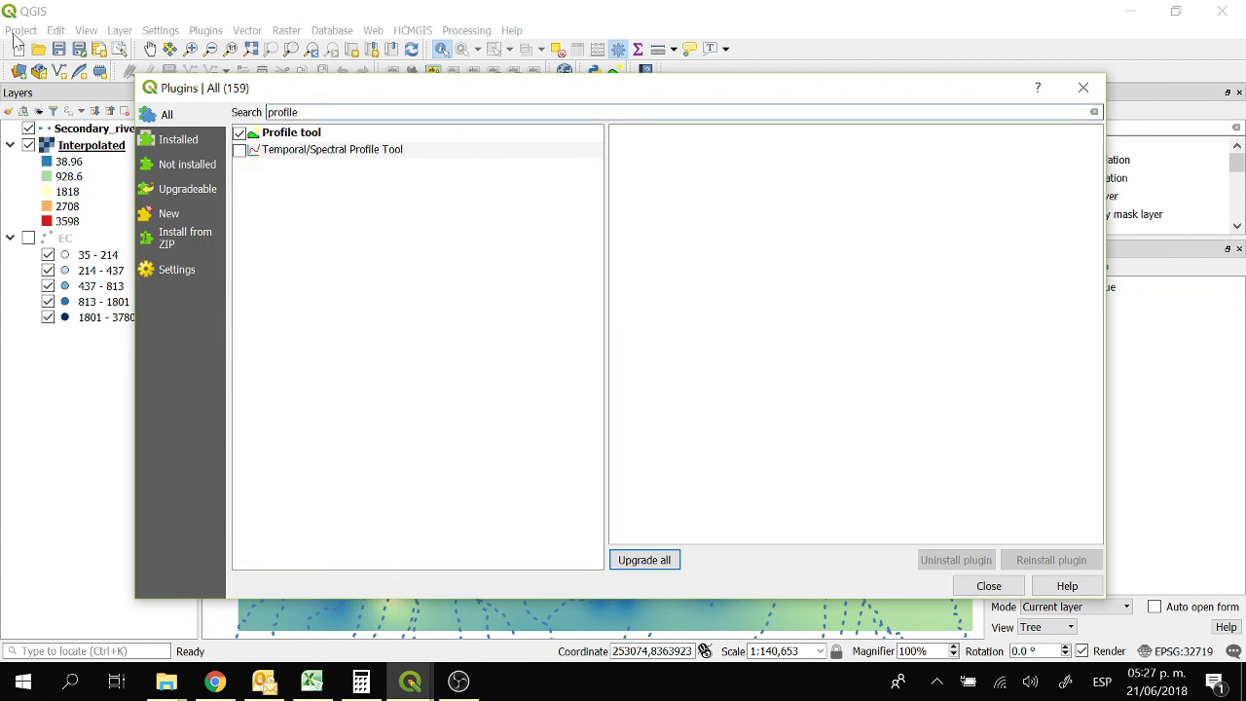
{"action": "left_click", "coordinate": [278, 134]}
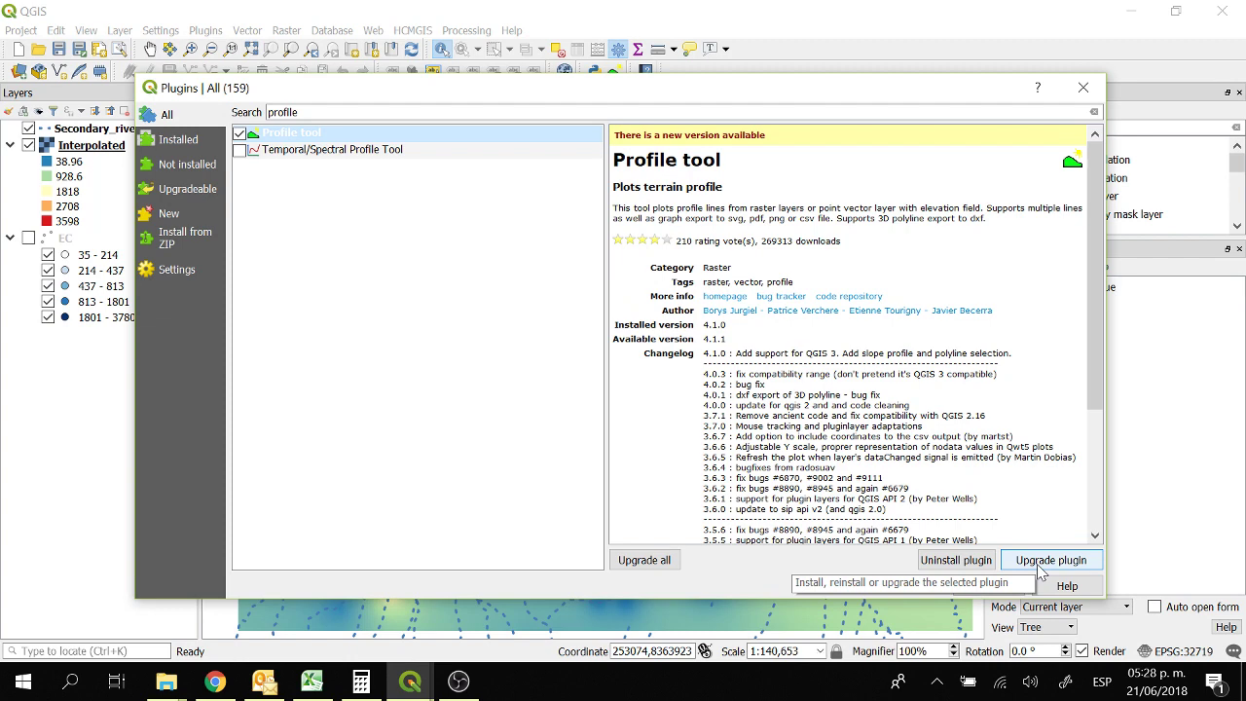
{"action": "left_click", "coordinate": [1074, 568]}
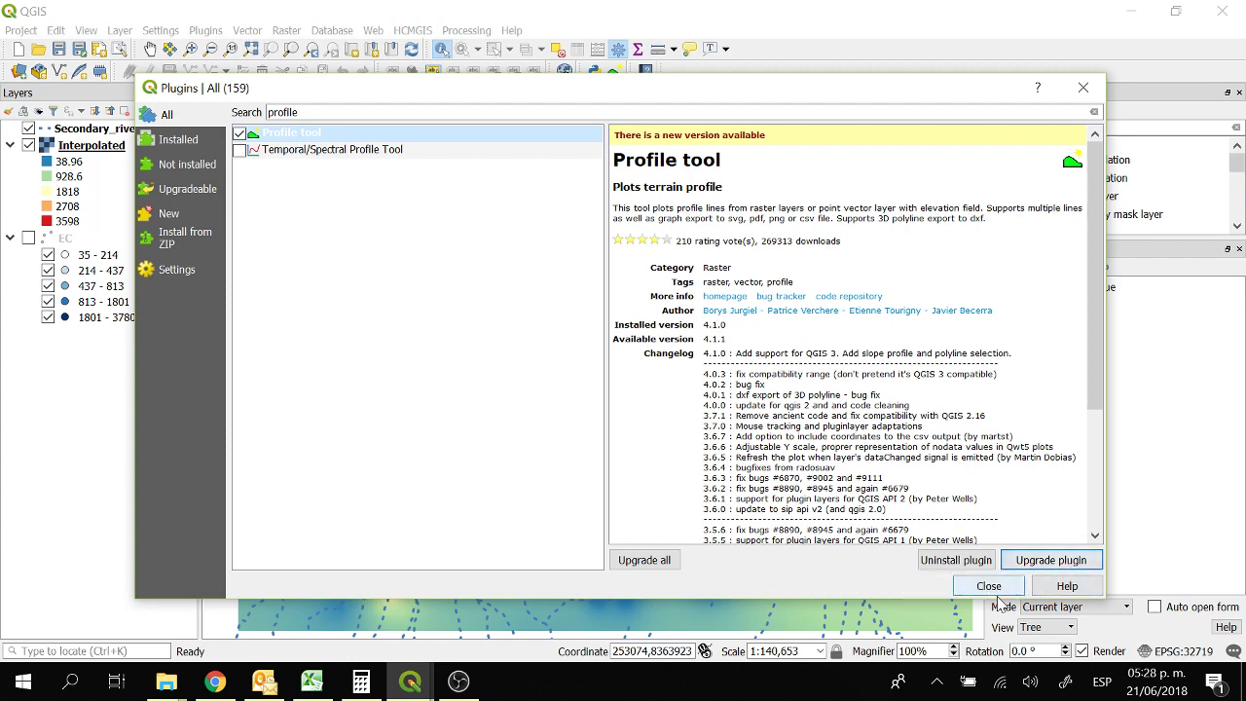
{"action": "left_click", "coordinate": [1012, 590]}
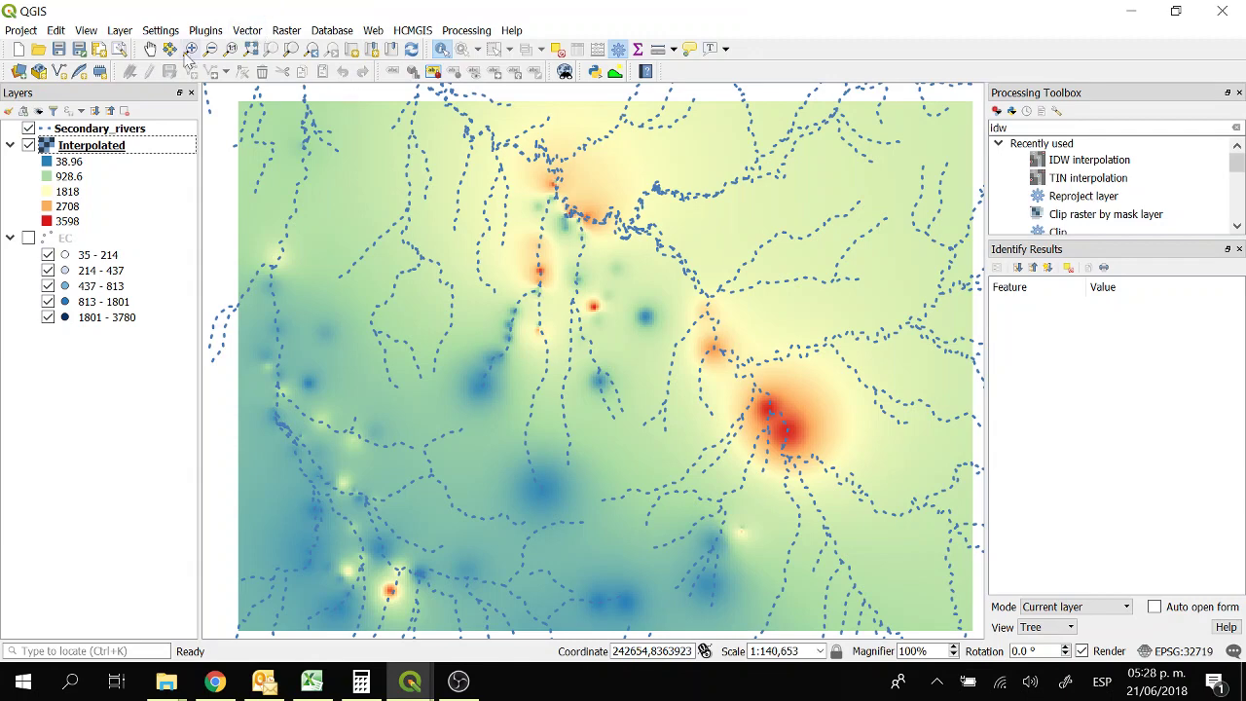
- Launch the Profile Tool's Terrain profile panel and select the Interpolated layer
{"action": "left_click", "coordinate": [207, 31]}
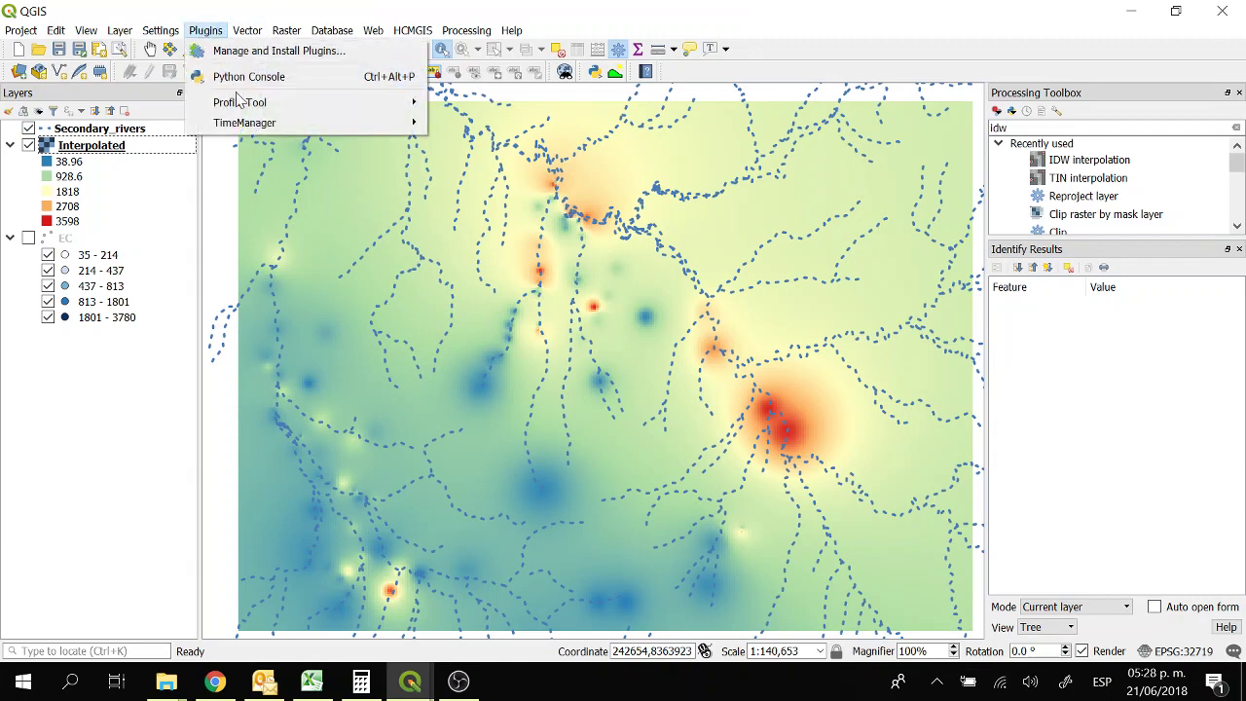
{"action": "mouse_move", "coordinate": [409, 102]}
{"action": "left_click", "coordinate": [447, 105]}
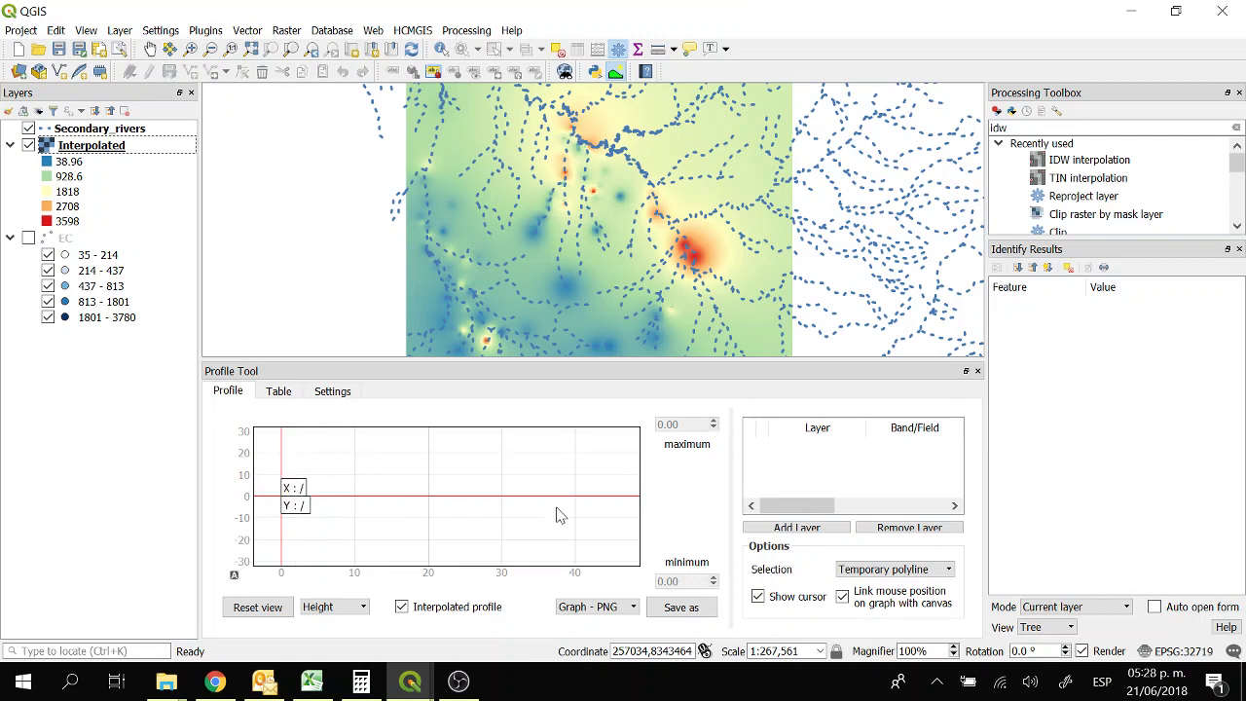
{"action": "left_click", "coordinate": [106, 148]}
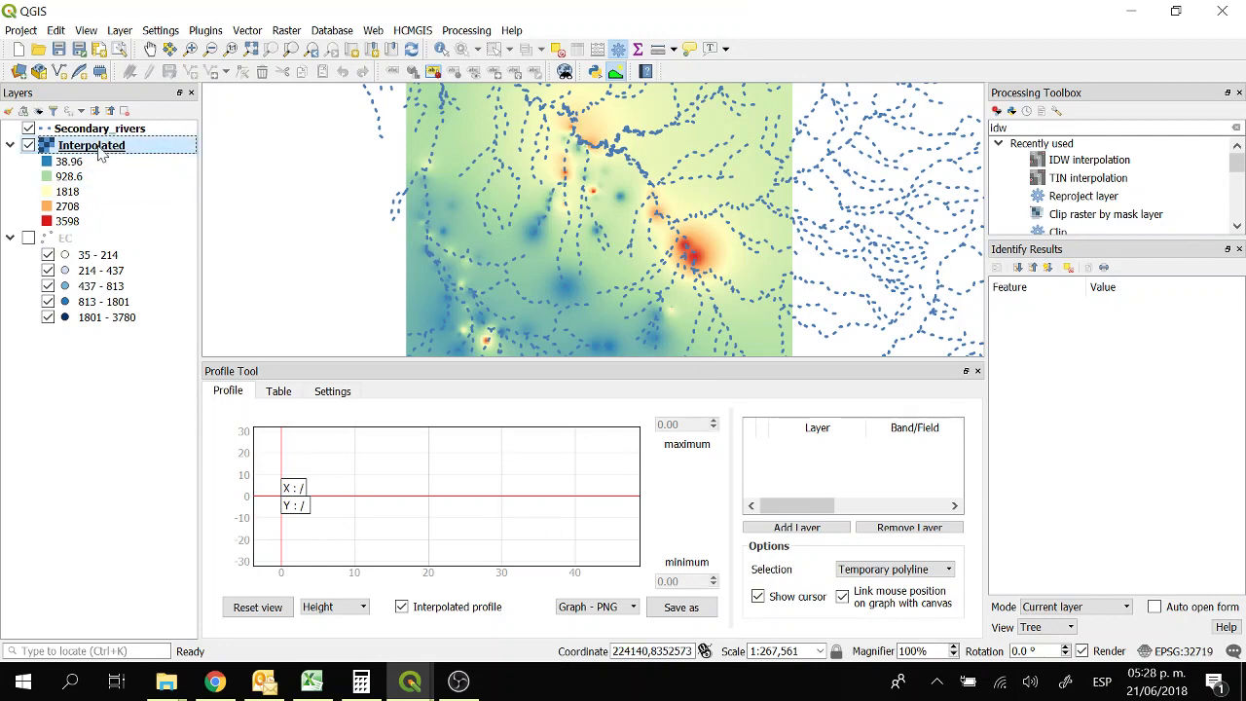
- Add the Interpolated raster layer to the Profile Tool
{"action": "left_click", "coordinate": [806, 529]}
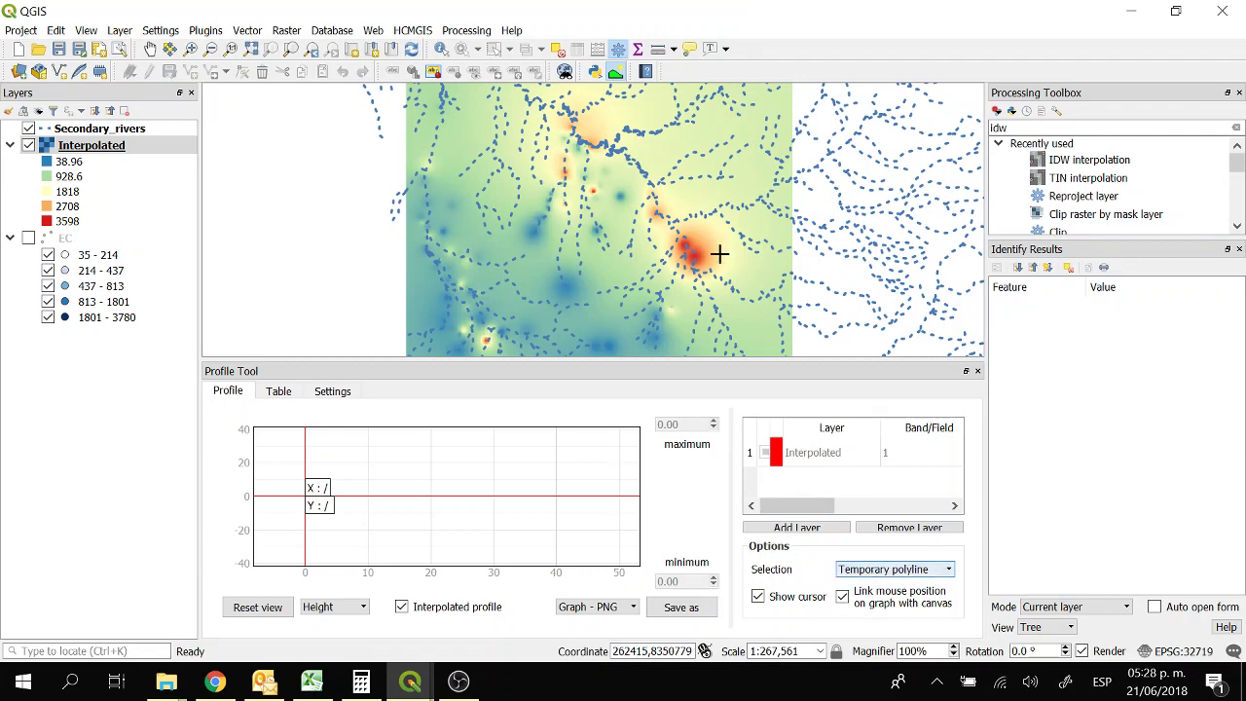
{"action": "scroll", "coordinate": [571, 160], "scroll_direction": "up", "scroll_amount": 2}
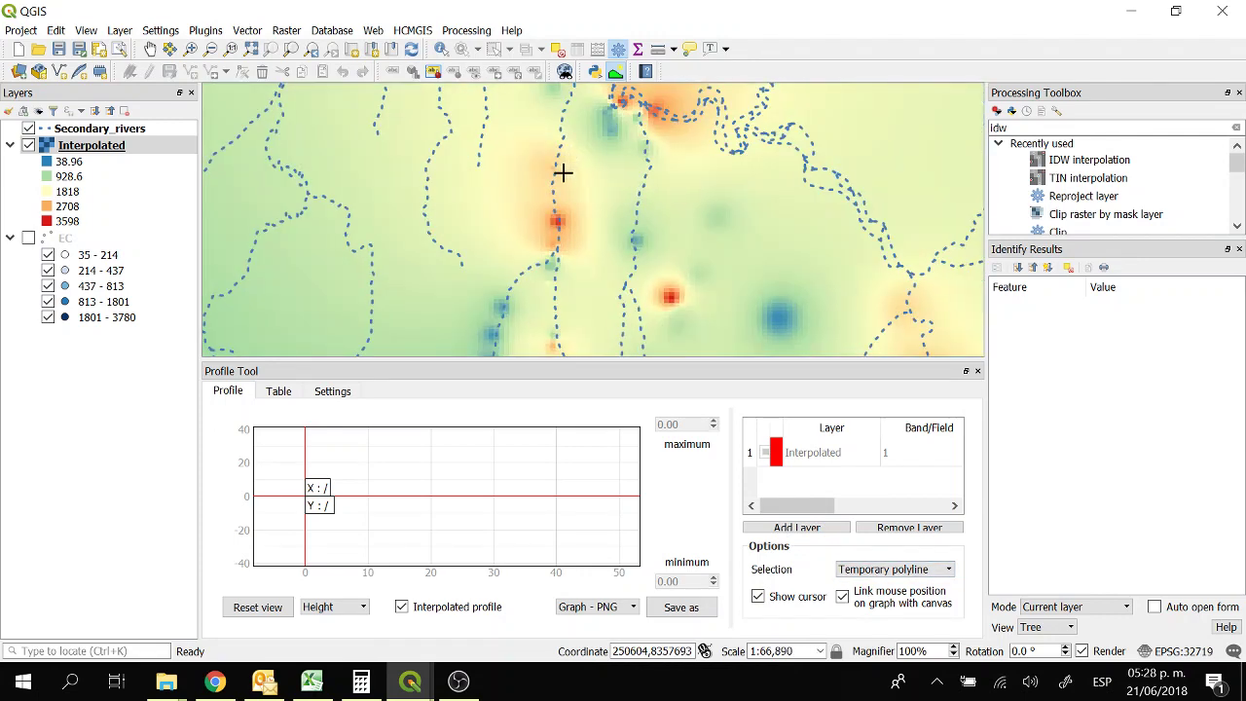
{"action": "scroll", "coordinate": [565, 168], "scroll_direction": "down", "scroll_amount": 1}
{"action": "scroll", "coordinate": [562, 119], "scroll_direction": "up", "scroll_amount": 1}
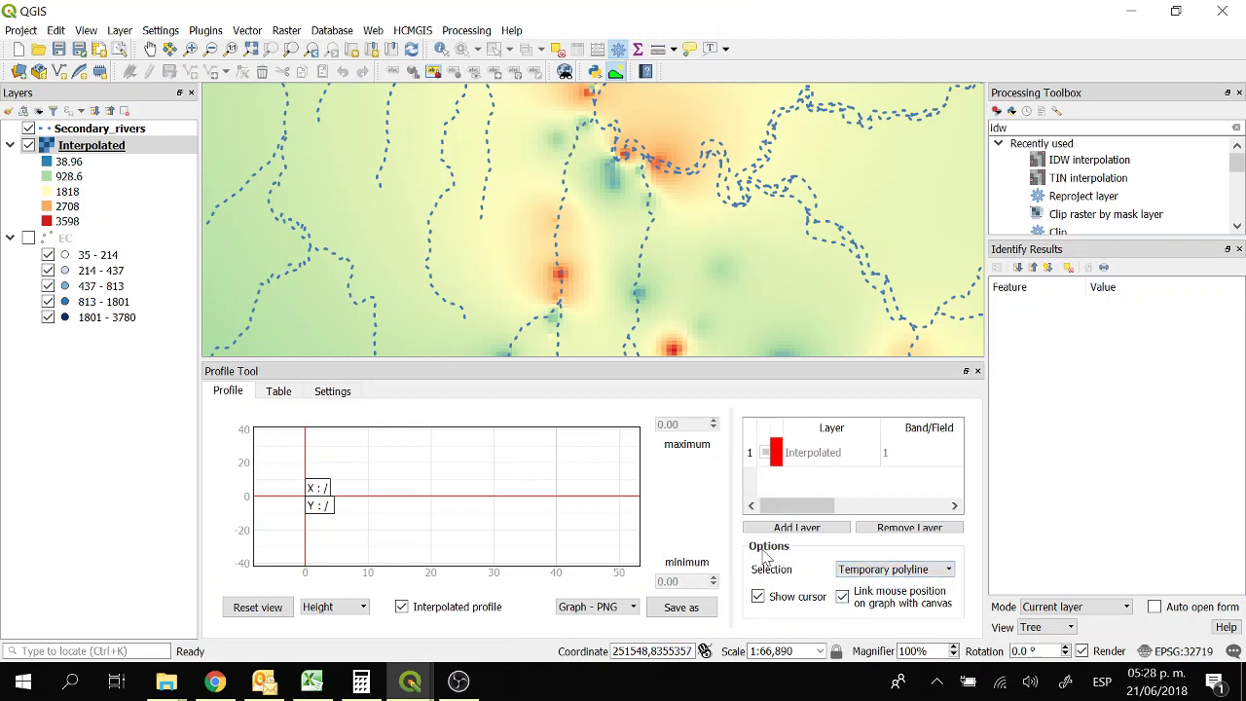
- Set the profile selection to Selected polyline and pick a Secondary_rivers line on the map
{"action": "left_click", "coordinate": [847, 567]}
{"action": "left_click", "coordinate": [869, 596]}
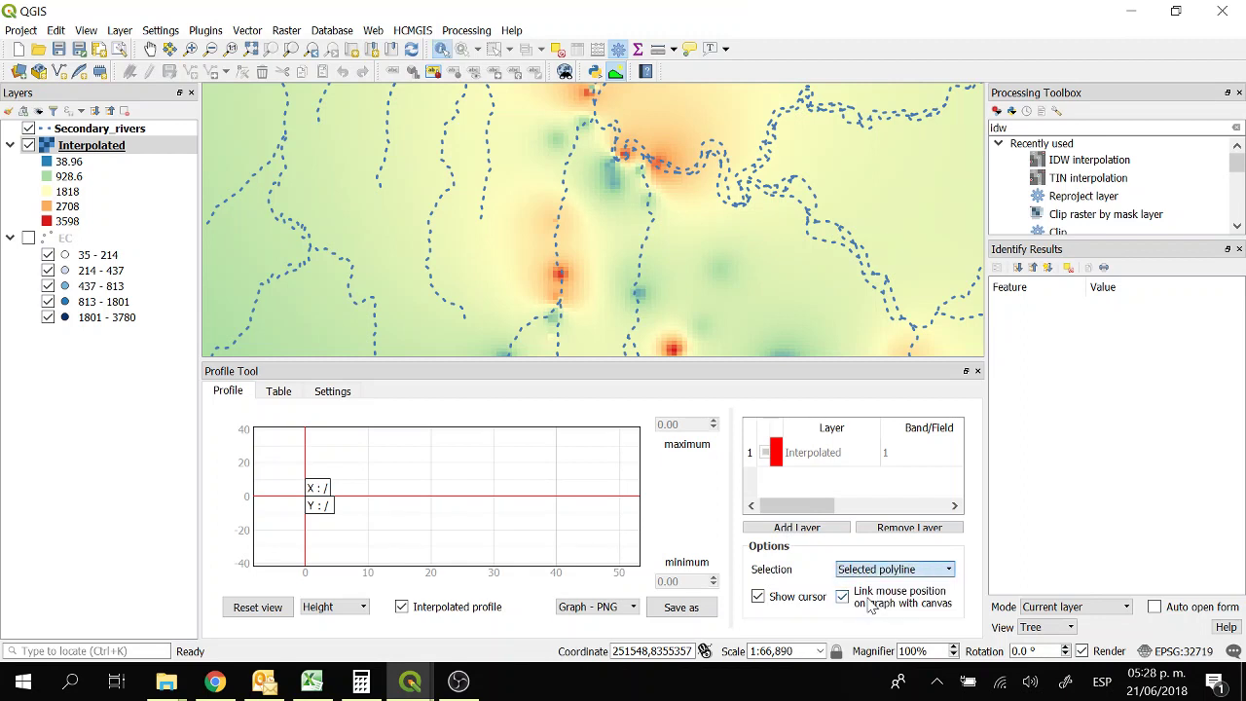
{"action": "left_click", "coordinate": [560, 234]}
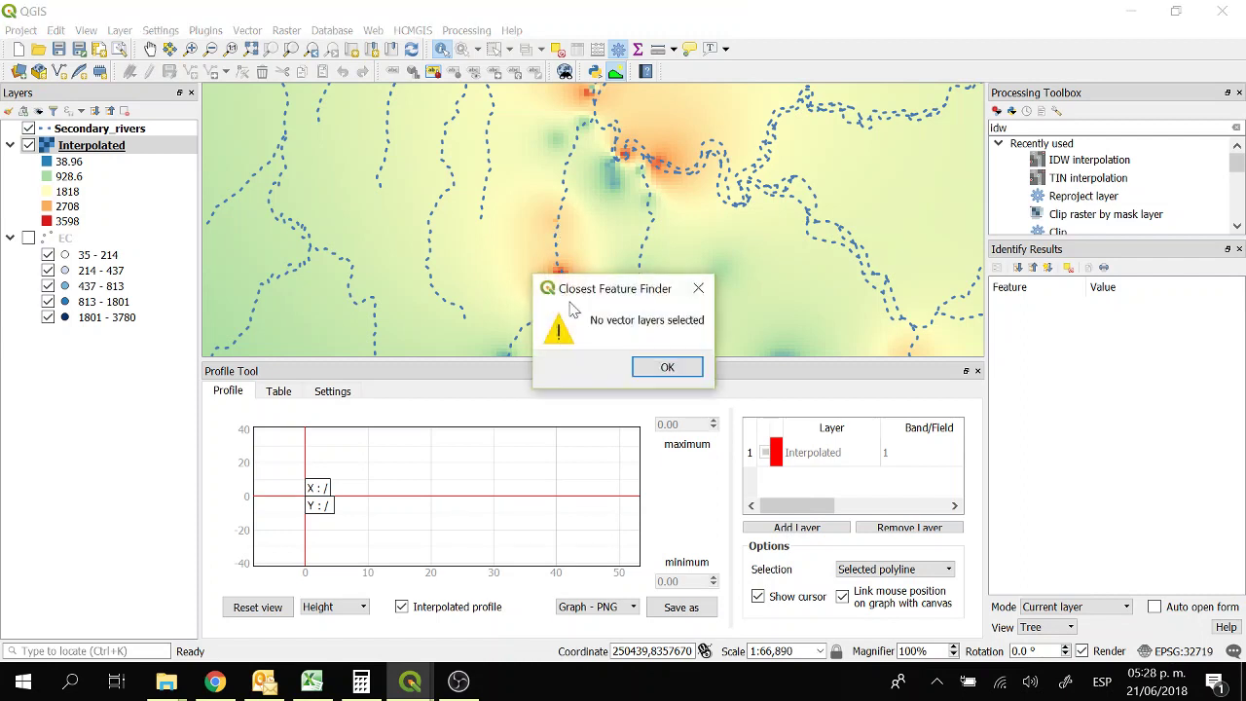
{"action": "left_click", "coordinate": [668, 364]}
{"action": "scroll", "coordinate": [557, 263], "scroll_direction": "up", "scroll_amount": 1}
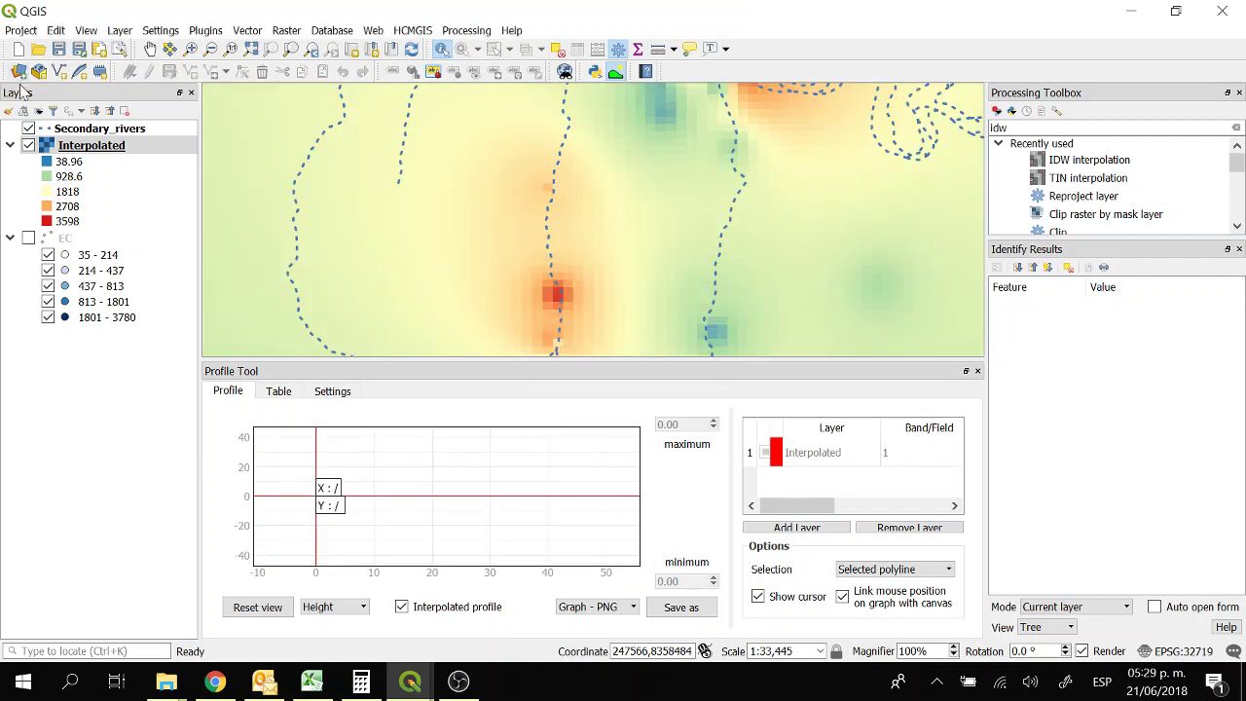
{"action": "left_click", "coordinate": [101, 129]}
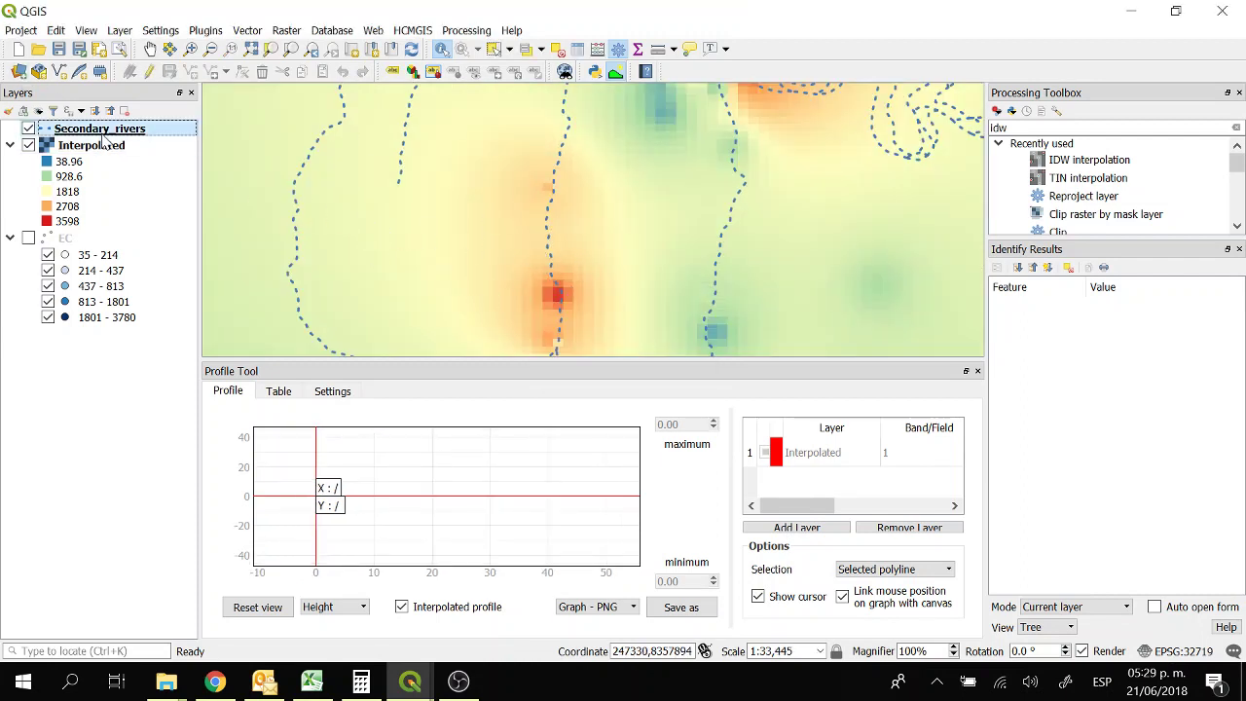
{"action": "left_click", "coordinate": [545, 231]}
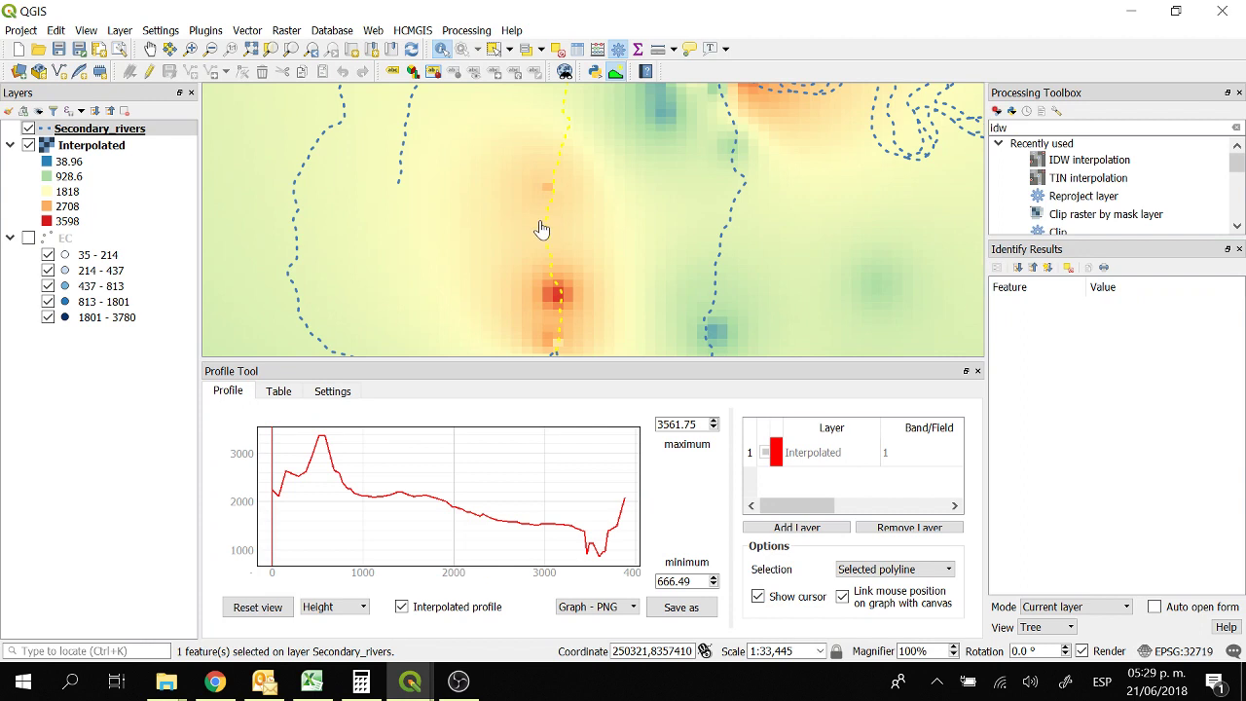
{"action": "scroll", "coordinate": [542, 227], "scroll_direction": "down", "scroll_amount": 1}
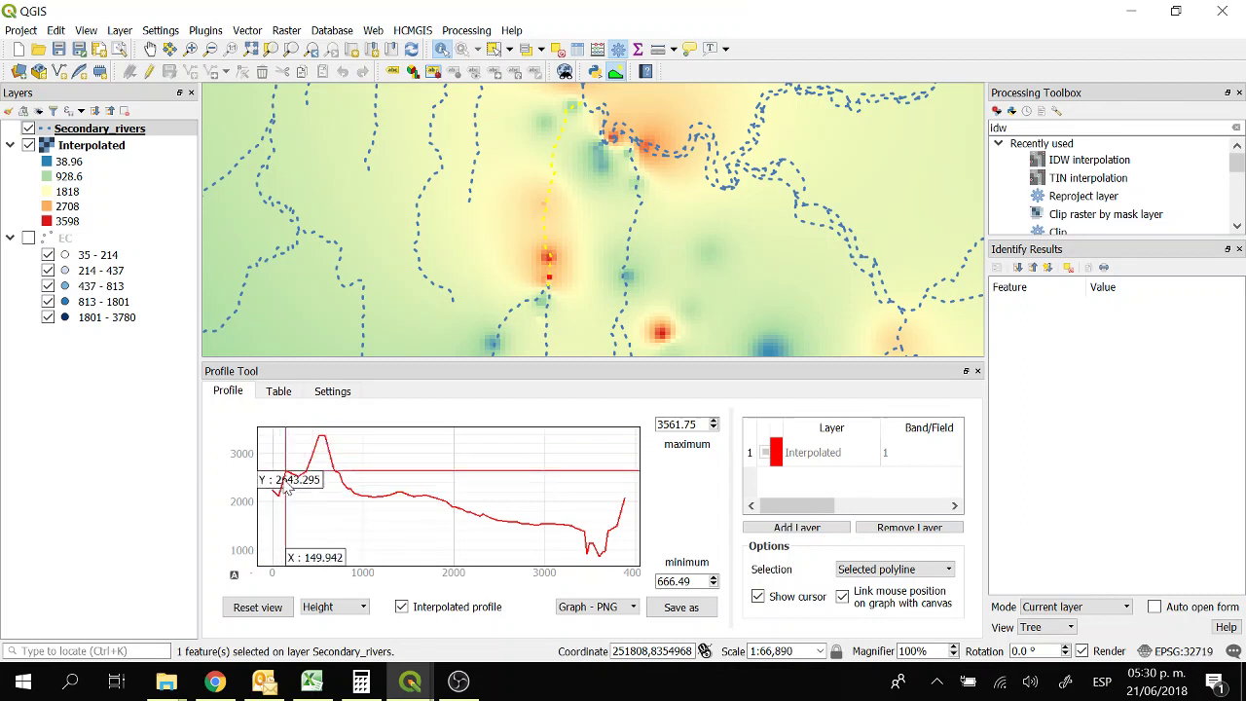
- Export the profile graph with Save as Graph - PNG under the file name 'graph' in Data
{"action": "left_click", "coordinate": [682, 607]}
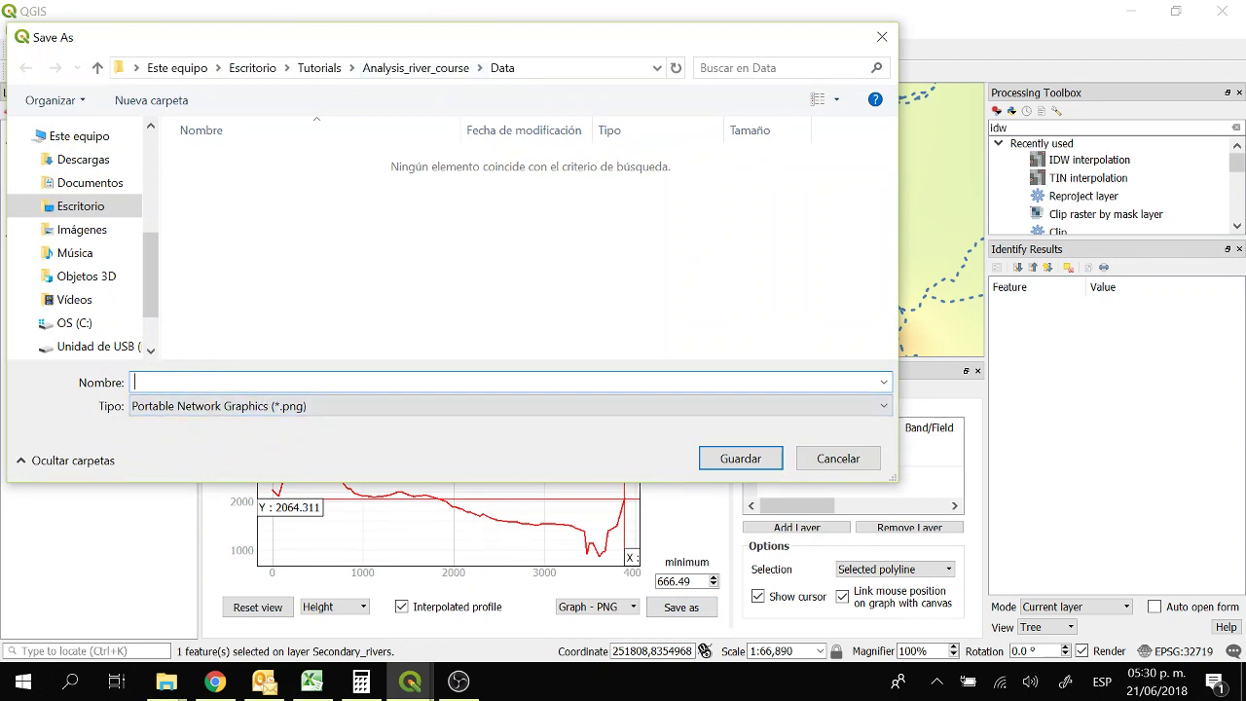
{"action": "type", "text": "graph"}
{"action": "left_click", "coordinate": [732, 460]}
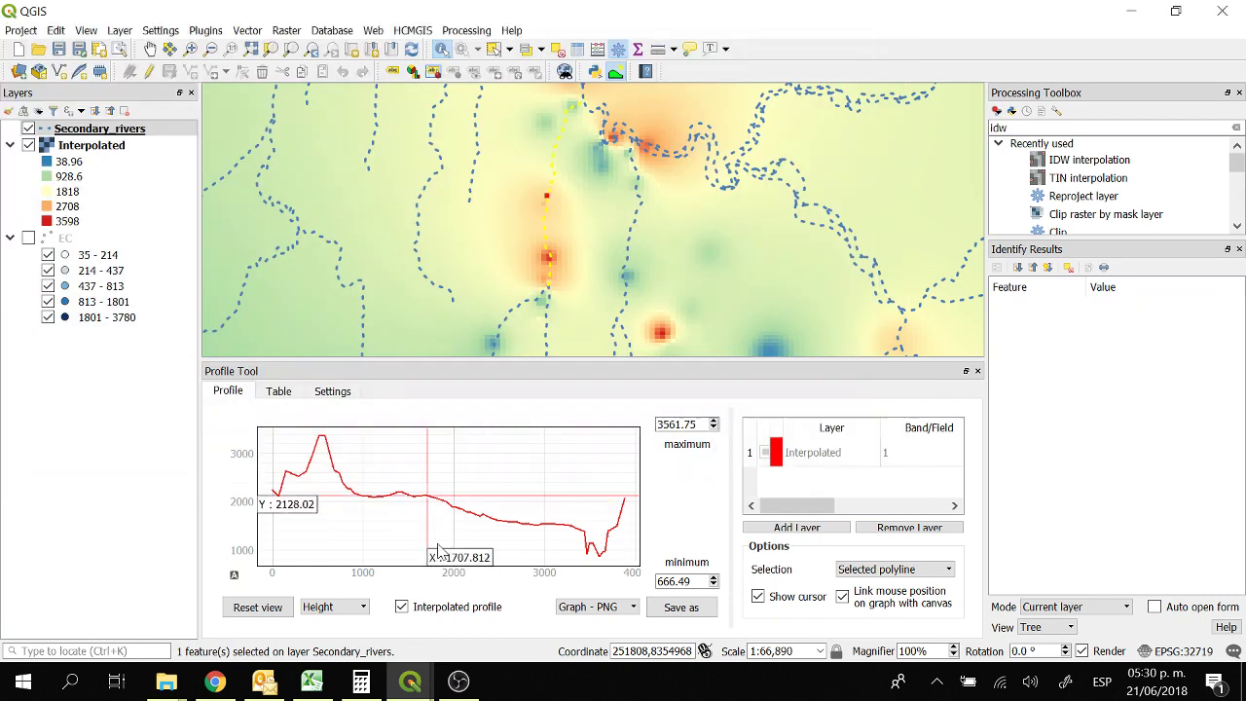